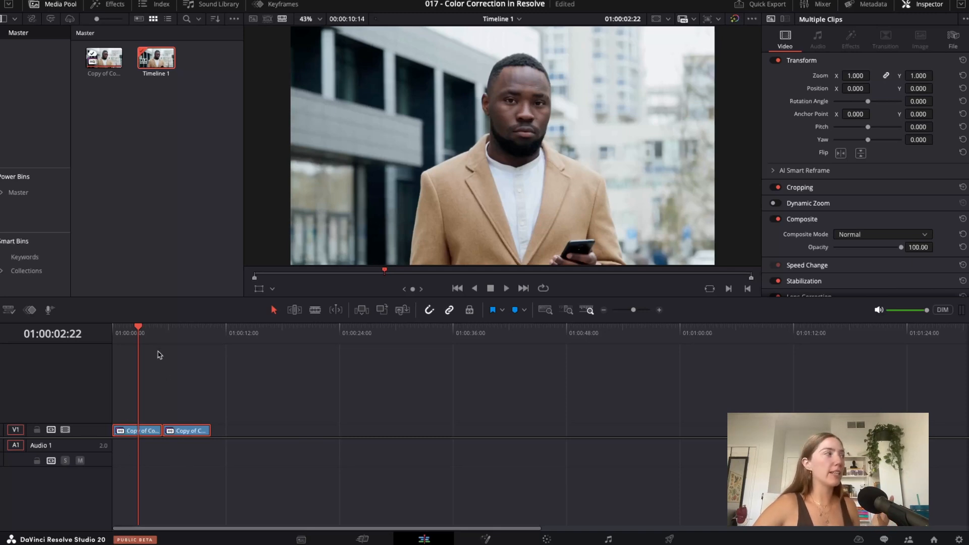
Place another copy of the source clip on track V1 at about 01:00:19:24 and bring it up for color grading.
click(163, 332)
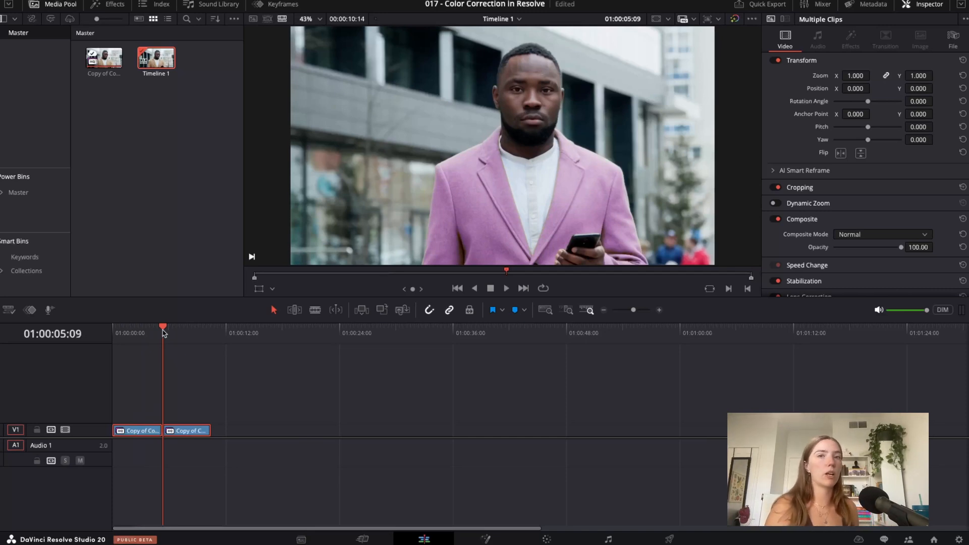
drag(163, 329, 129, 329)
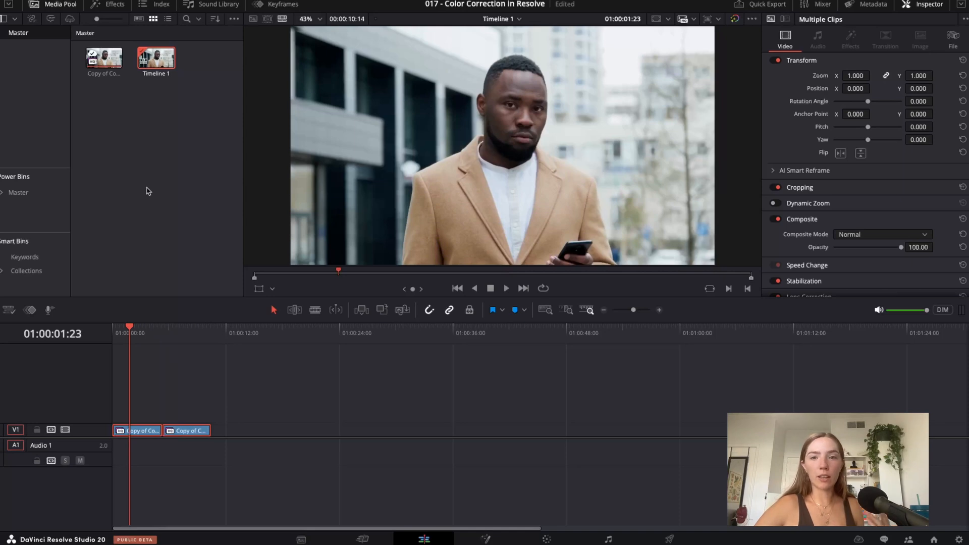
click(104, 57)
drag(104, 57, 312, 431)
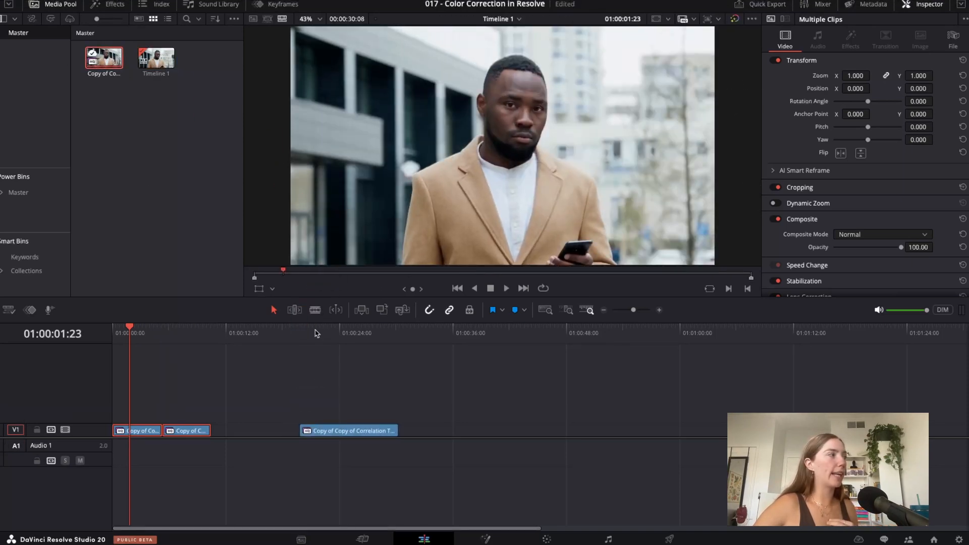
mouse_move(317, 333)
mouse_down()
mouse_move(339, 328)
mouse_move(300, 328)
mouse_up()
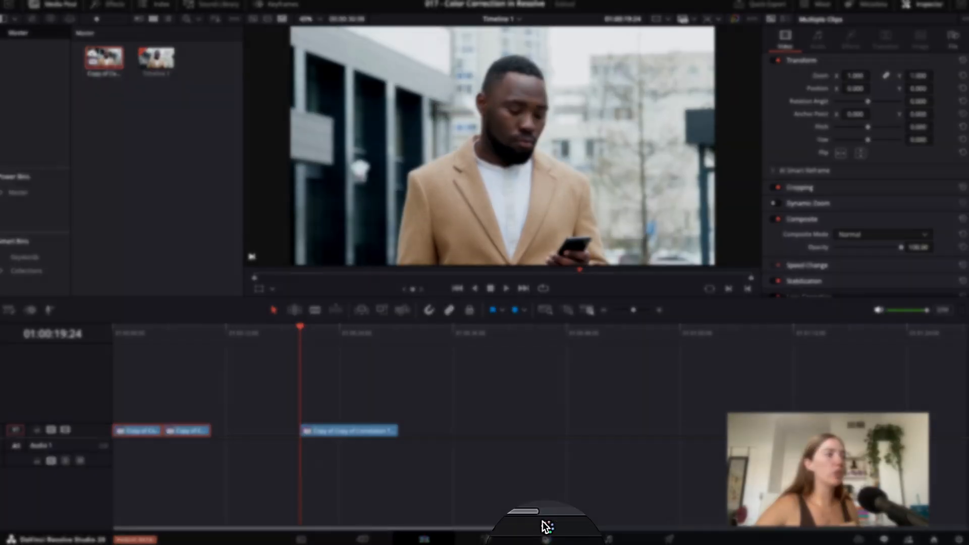
click(546, 539)
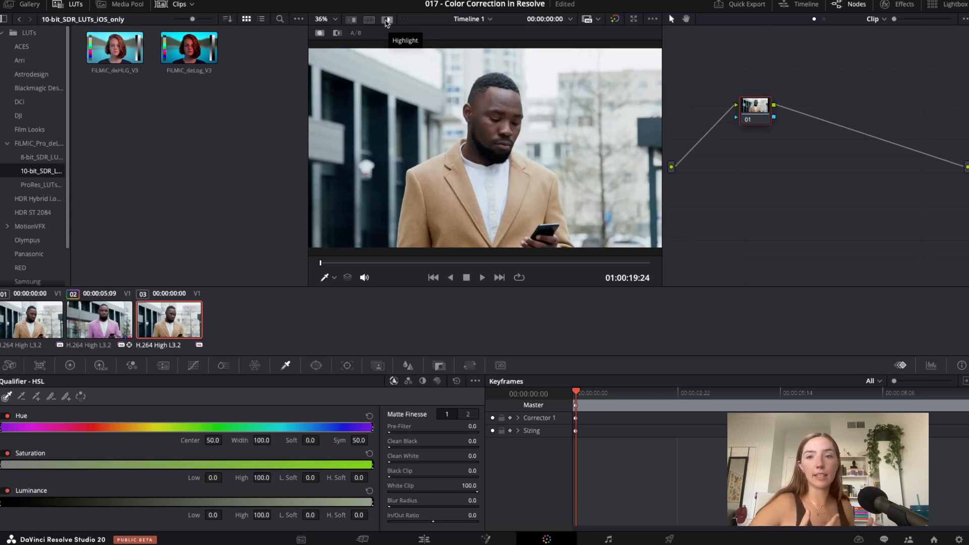
Turn on the Highlight view and sample the man's tan jacket with the Qualifier picker.
click(386, 20)
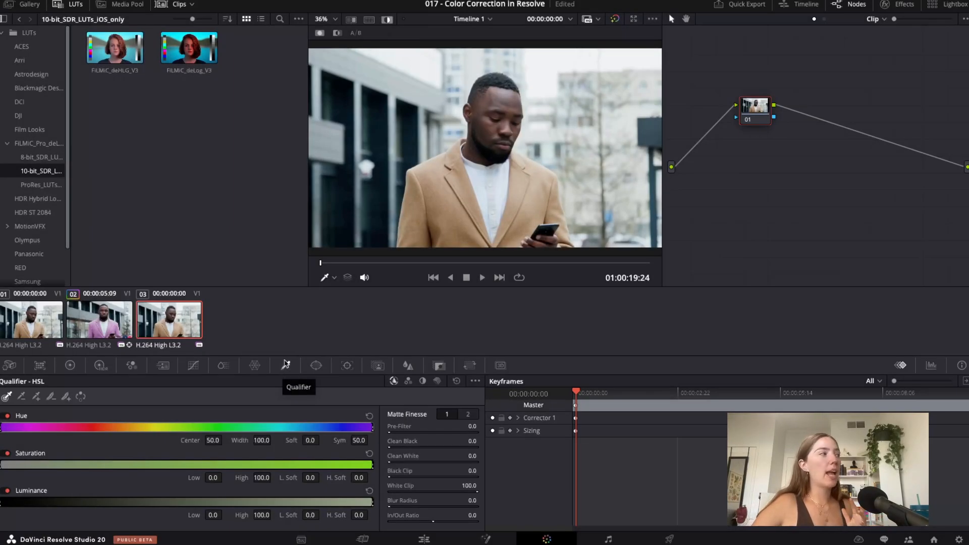
mouse_move(432, 198)
mouse_down()
mouse_move(436, 158)
mouse_move(422, 179)
mouse_move(467, 233)
mouse_move(459, 229)
mouse_up()
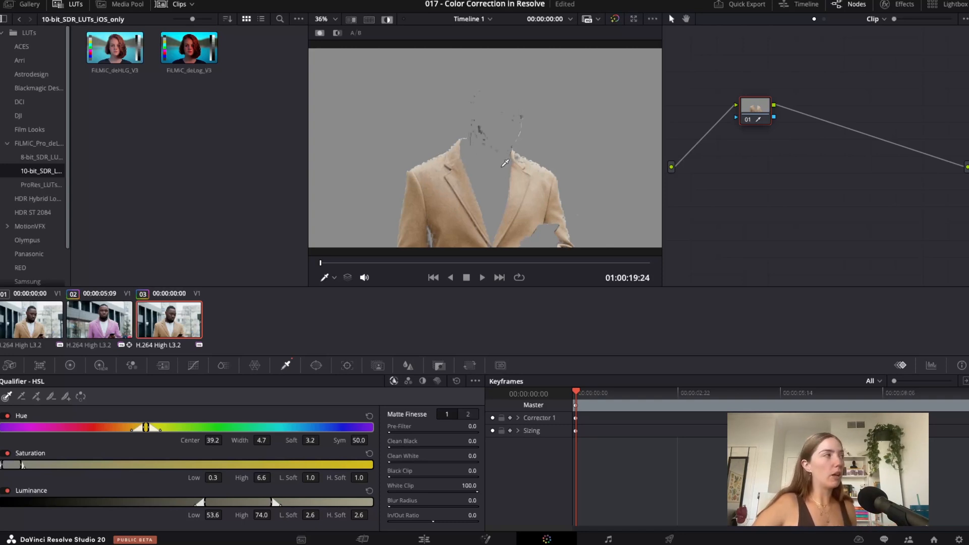
Add the missing jacket tones along the shoulders, lapels and collar to the qualifier selection with Picker Add.
scroll(505, 162, up, 5)
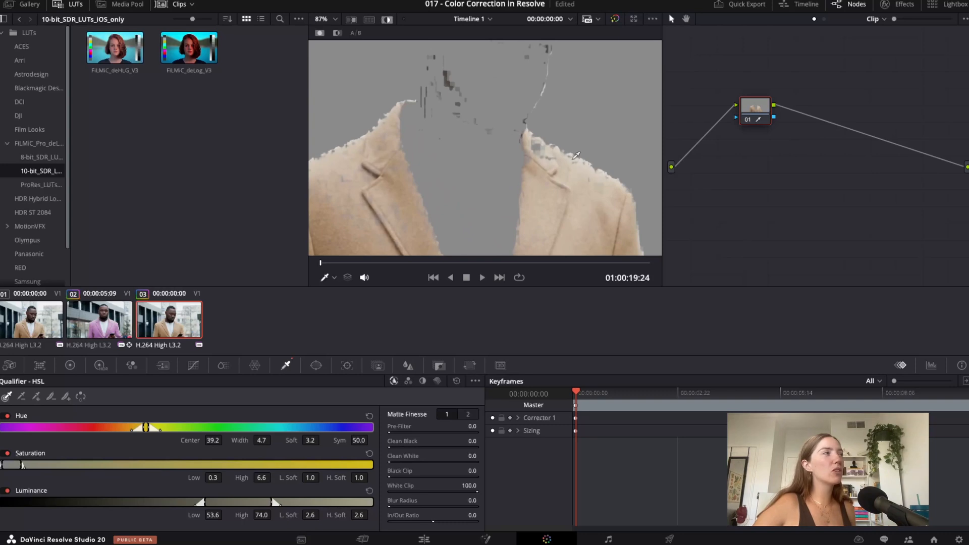
scroll(357, 217, left, 3)
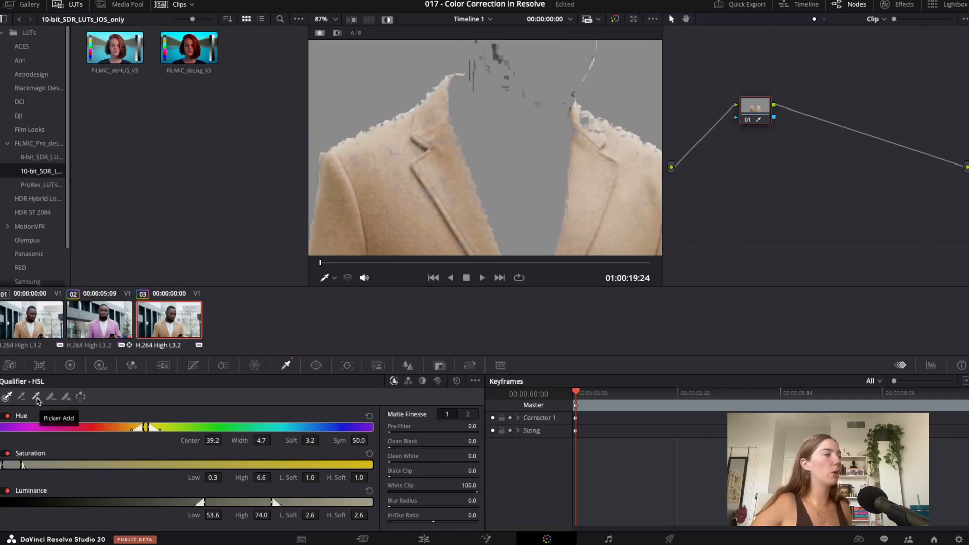
click(36, 398)
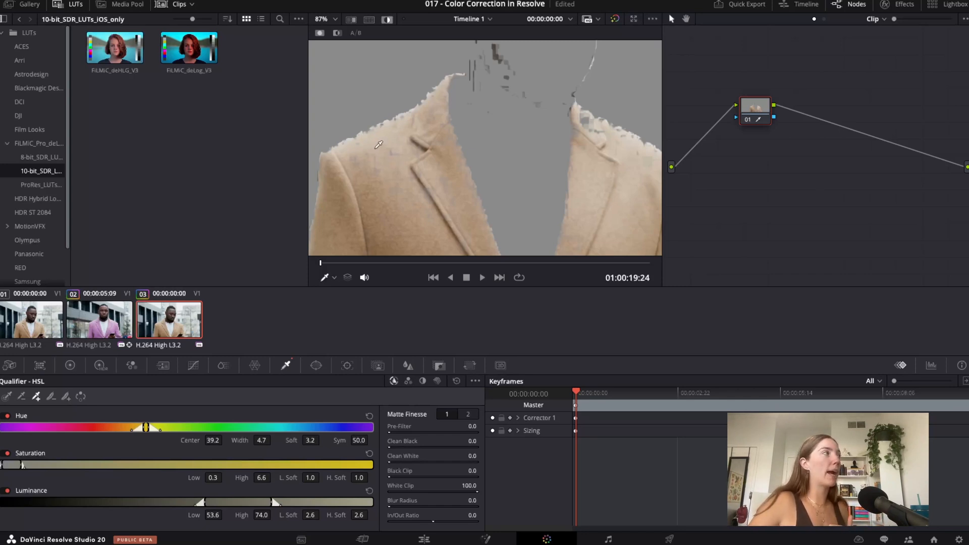
click(358, 156)
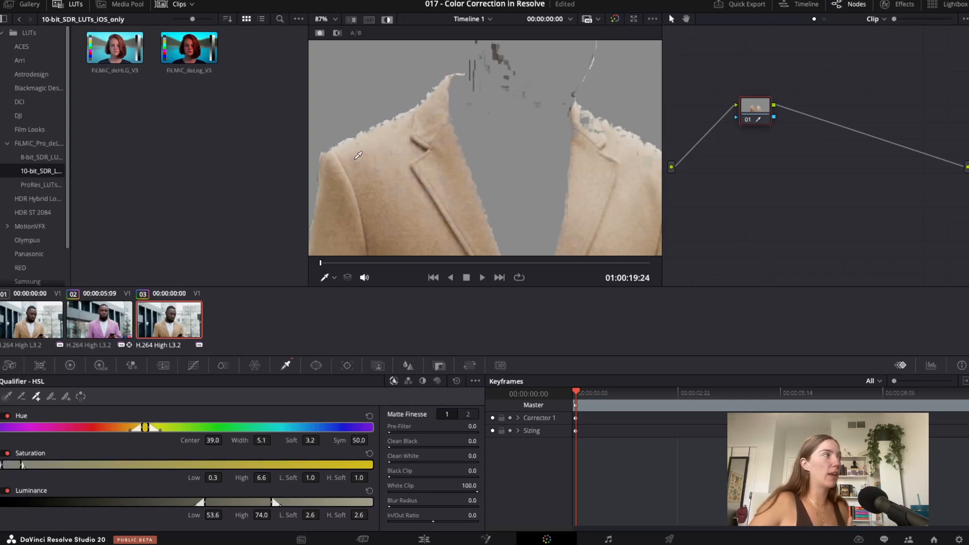
click(394, 116)
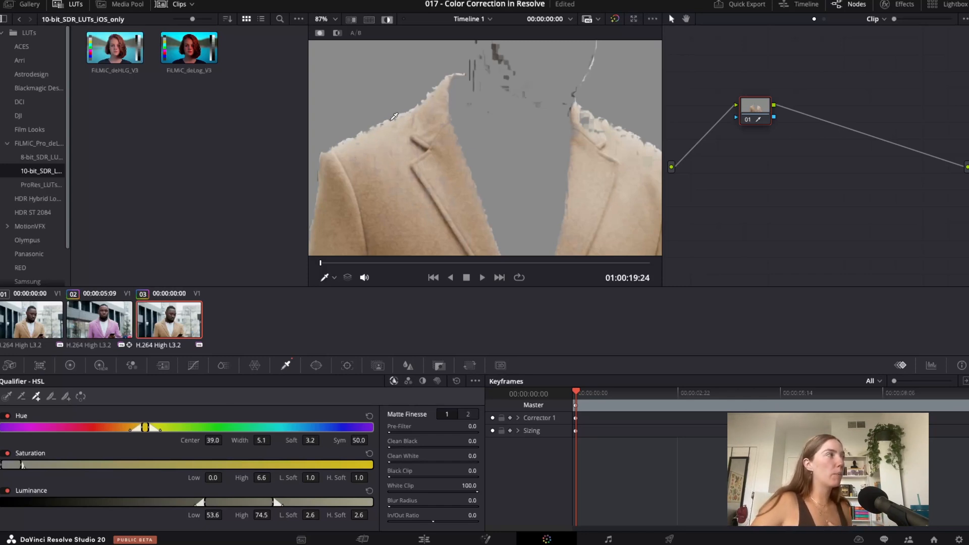
click(357, 133)
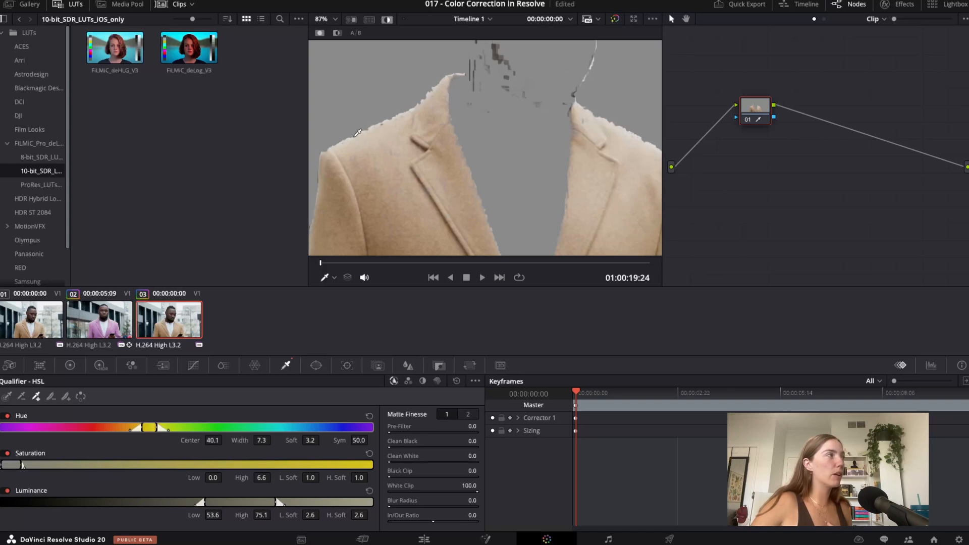
click(470, 161)
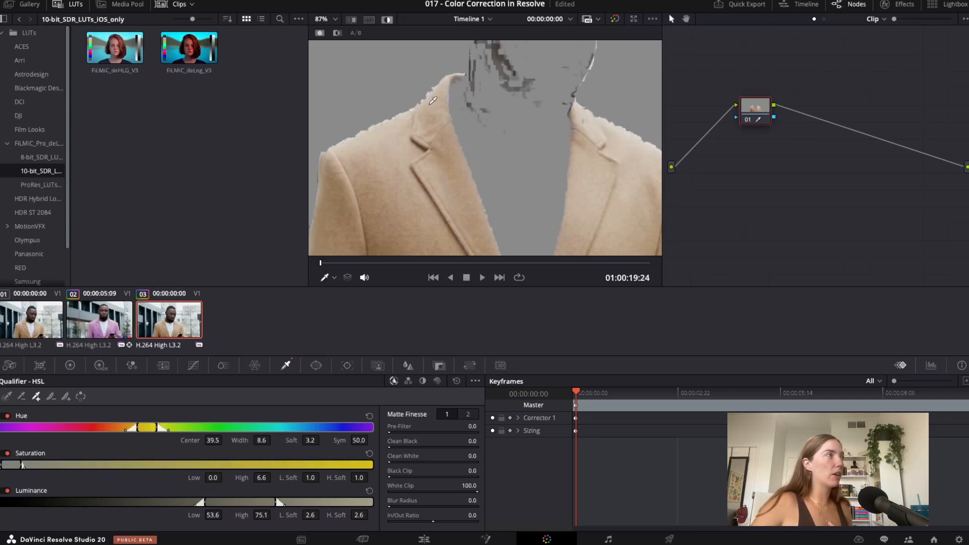
click(591, 107)
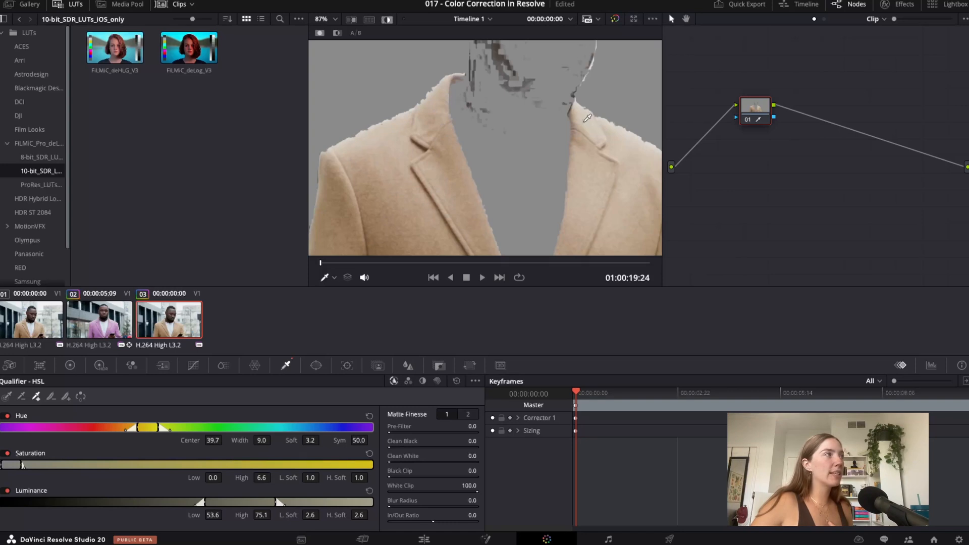
click(600, 113)
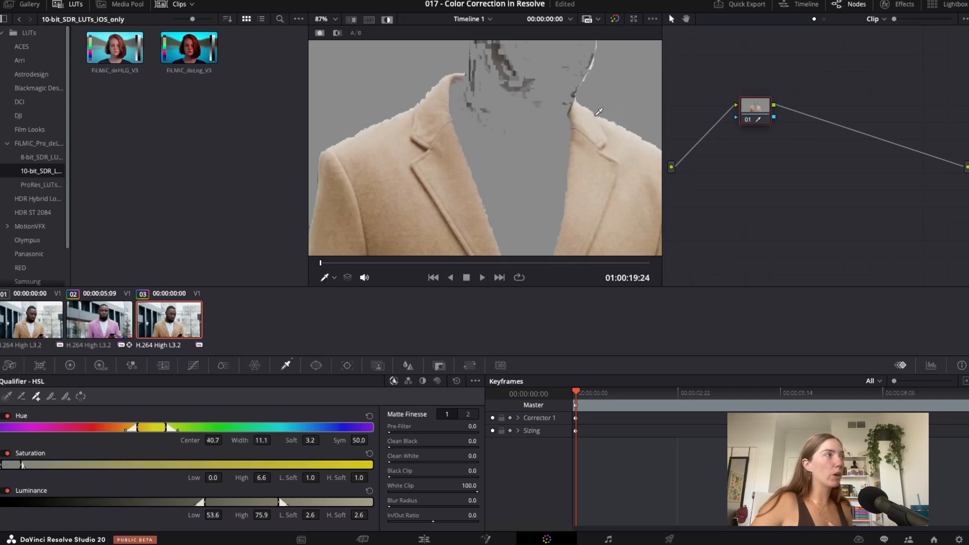
Examine the qualified jacket area around the sleeves, phone, collar and face for gaps and stray selection.
scroll(584, 78, down, 2)
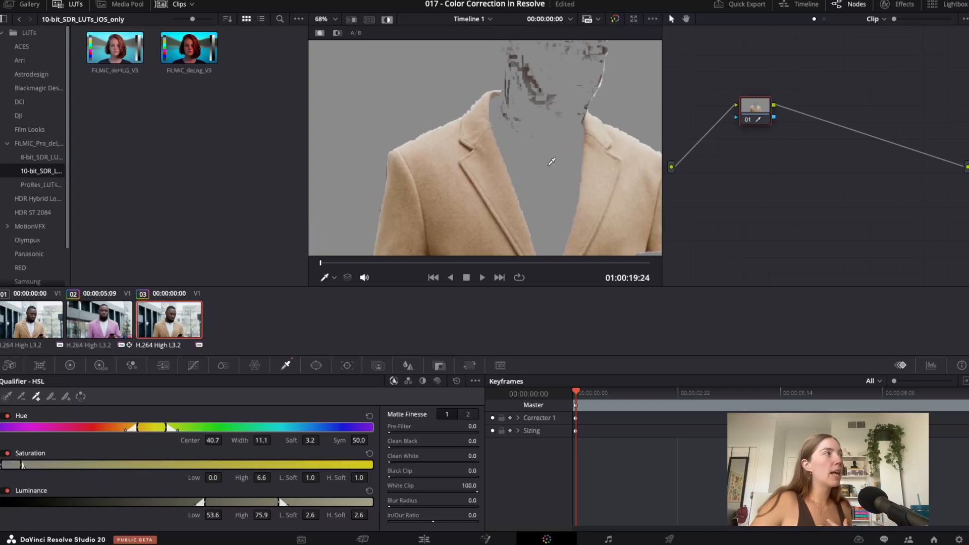
scroll(549, 165, right, 2)
scroll(551, 162, right, 2)
scroll(547, 182, down, 2)
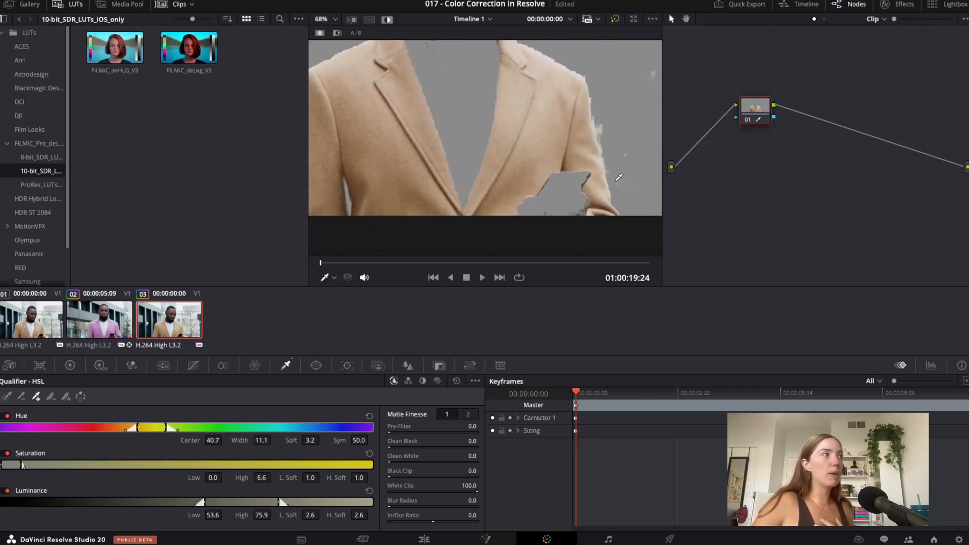
scroll(518, 177, left, 1)
scroll(518, 177, up, 1)
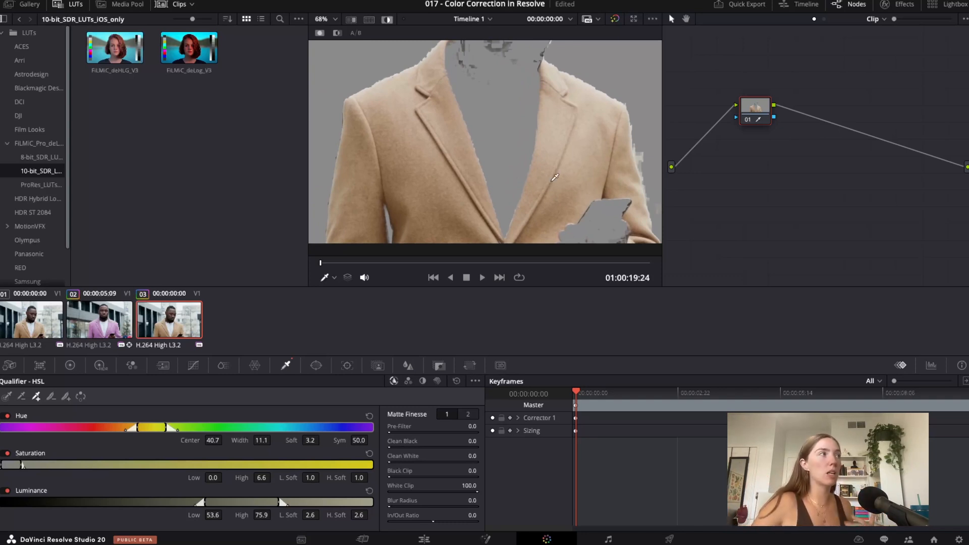
scroll(560, 178, up, 2)
scroll(560, 177, left, 1)
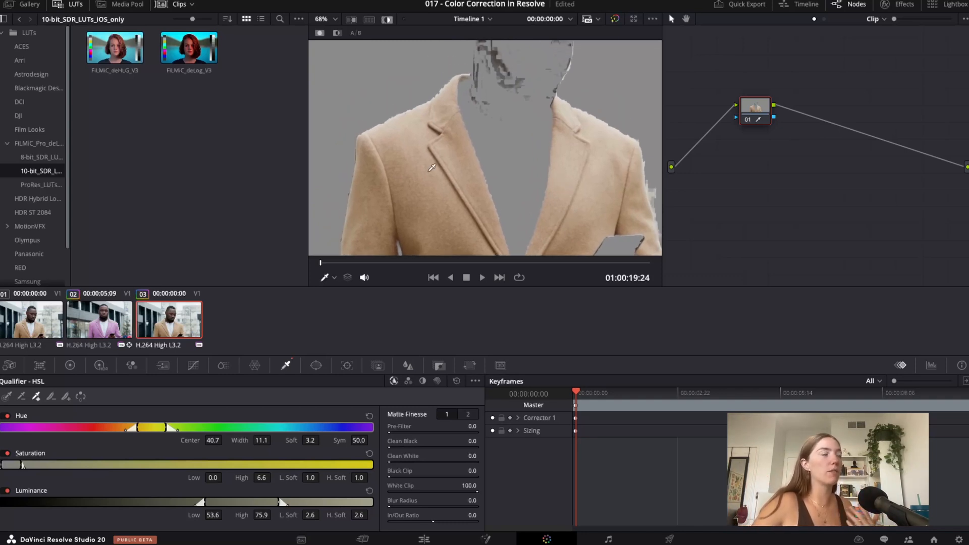
scroll(416, 180, up, 1)
scroll(416, 180, right, 1)
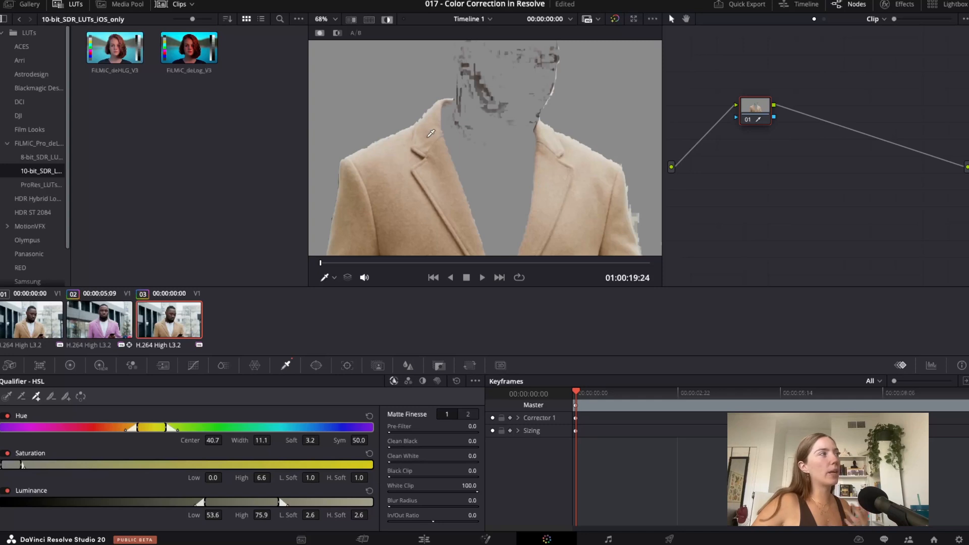
Try adding the outer edge of the collar to the jacket selection, and undo that sample.
click(430, 107)
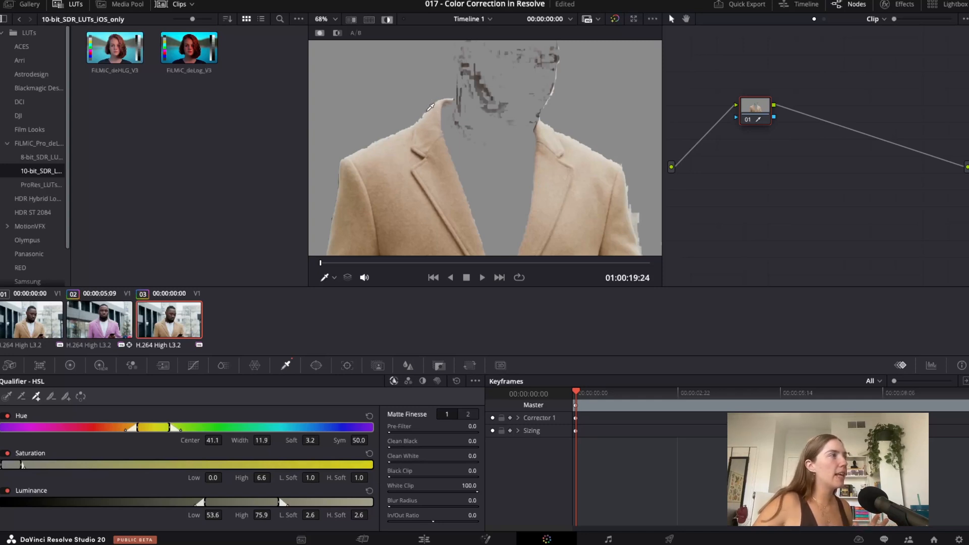
key(ctrl+z)
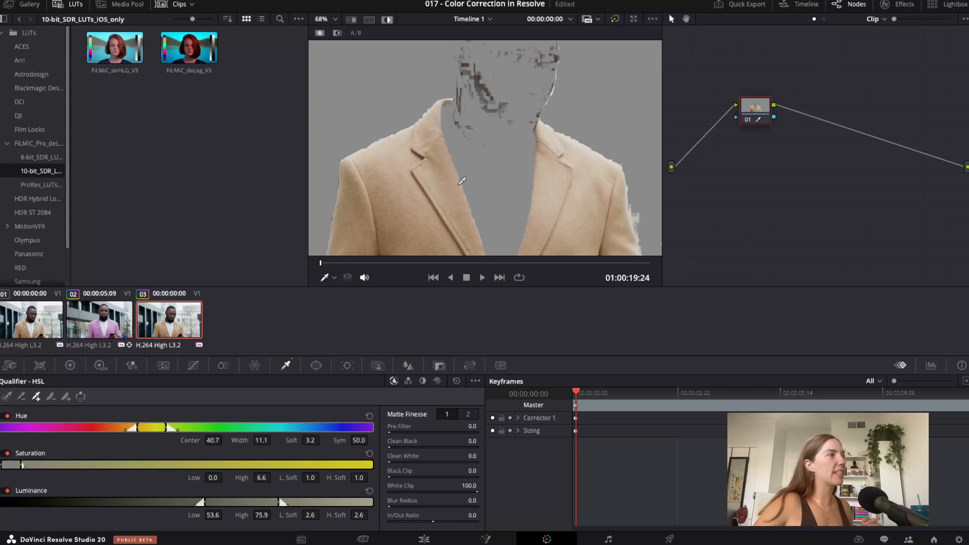
Recolor the jacket pink with a Hue Vs Hue curve point at input hue 195.81 and hue rotate 84.00.
scroll(382, 152, down, 3)
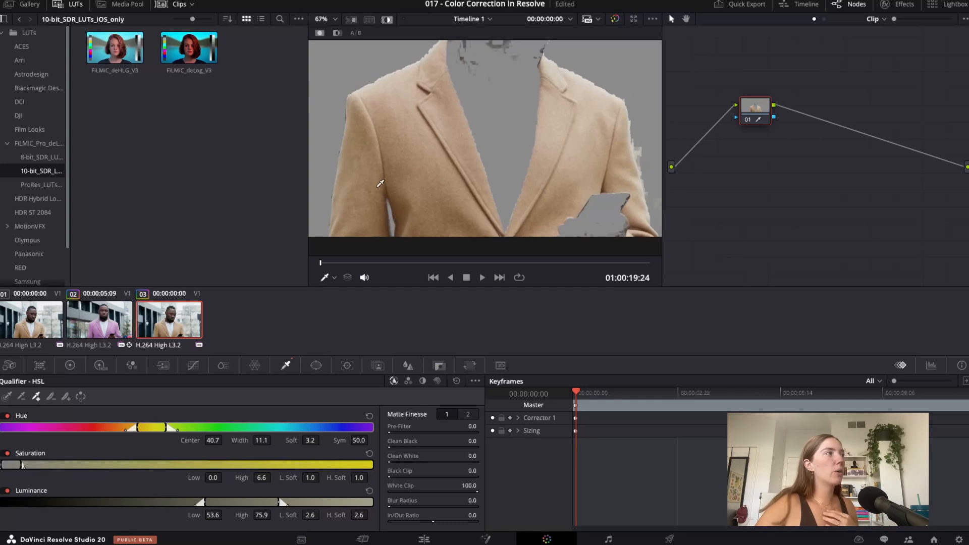
scroll(381, 185, down, 2)
scroll(380, 185, down, 1)
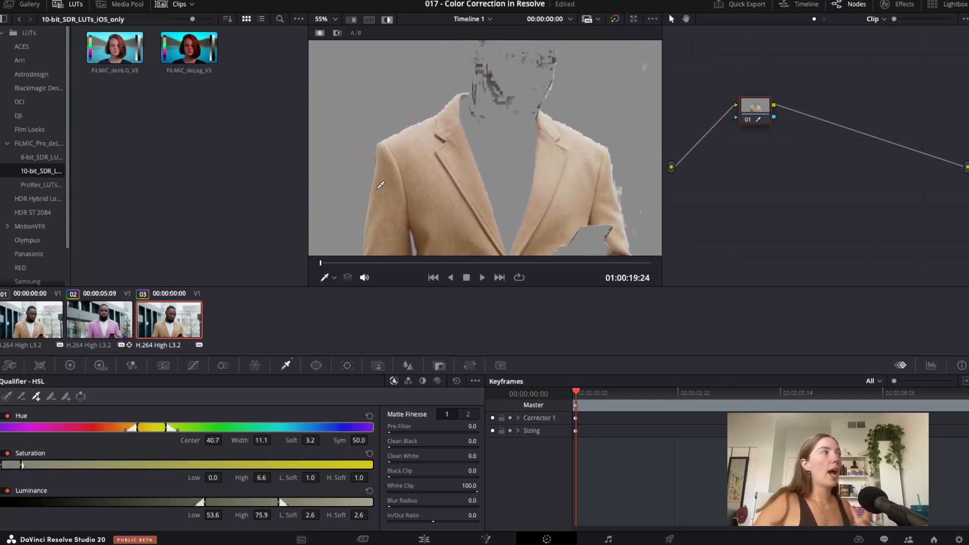
scroll(380, 184, down, 1)
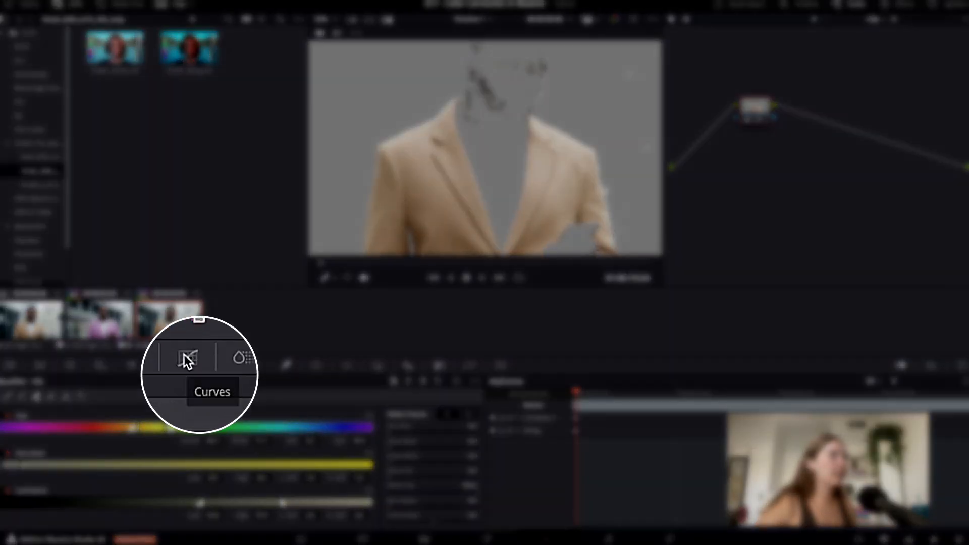
click(192, 366)
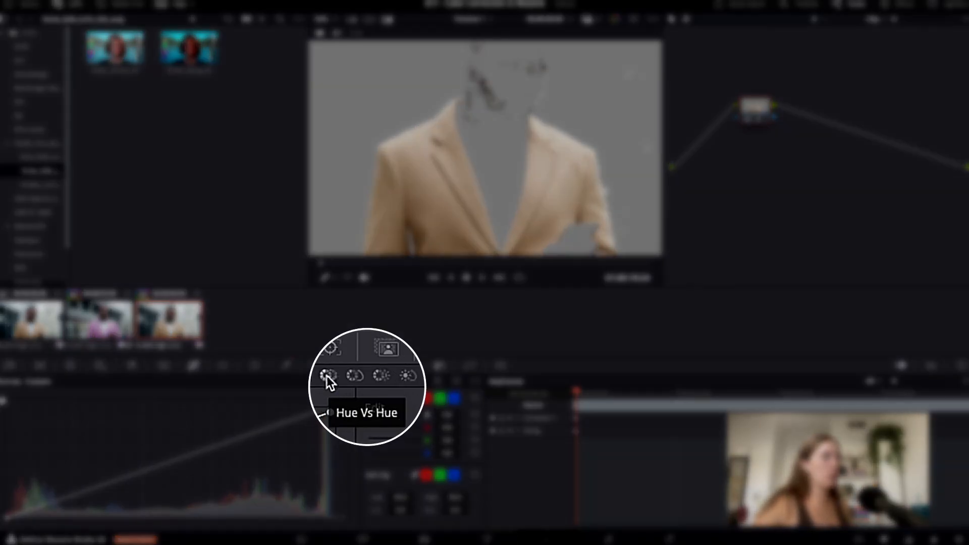
click(346, 381)
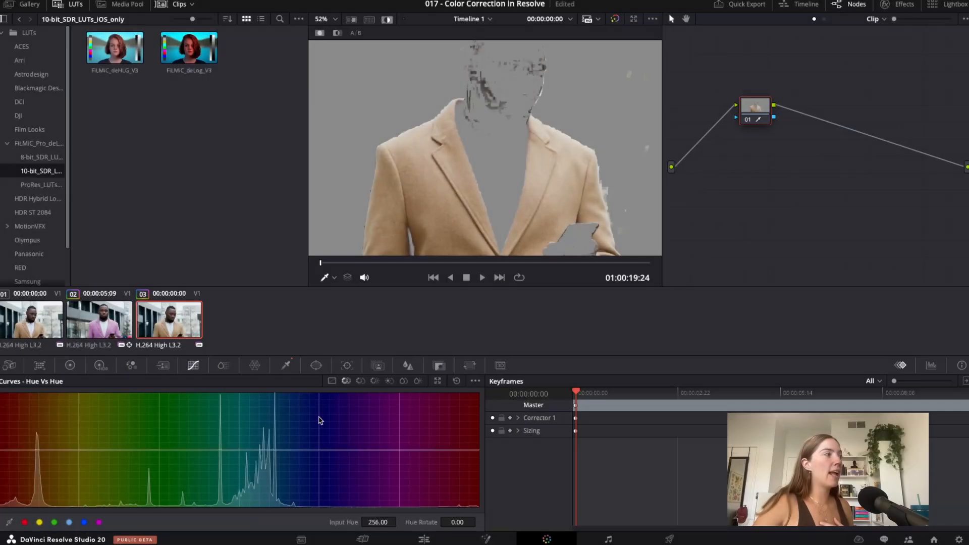
click(302, 450)
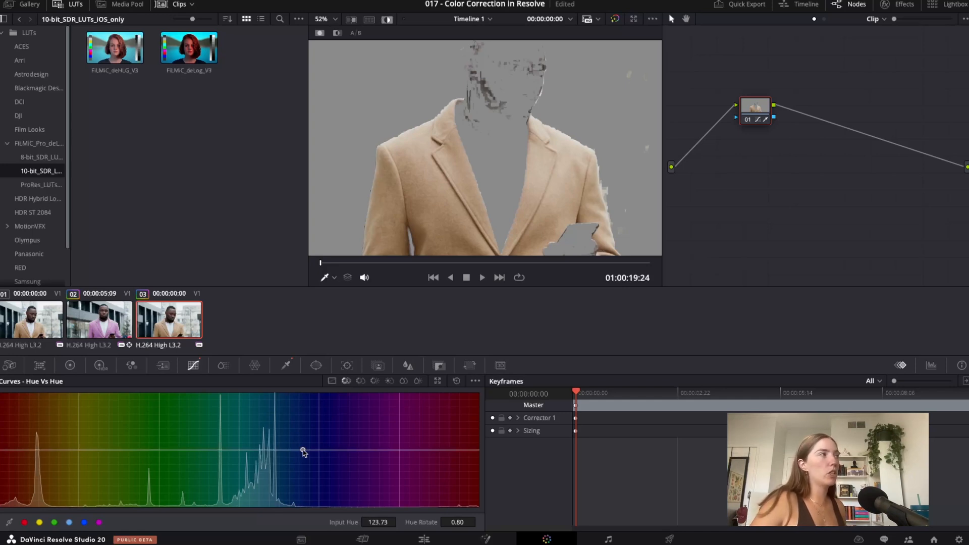
drag(303, 450, 400, 425)
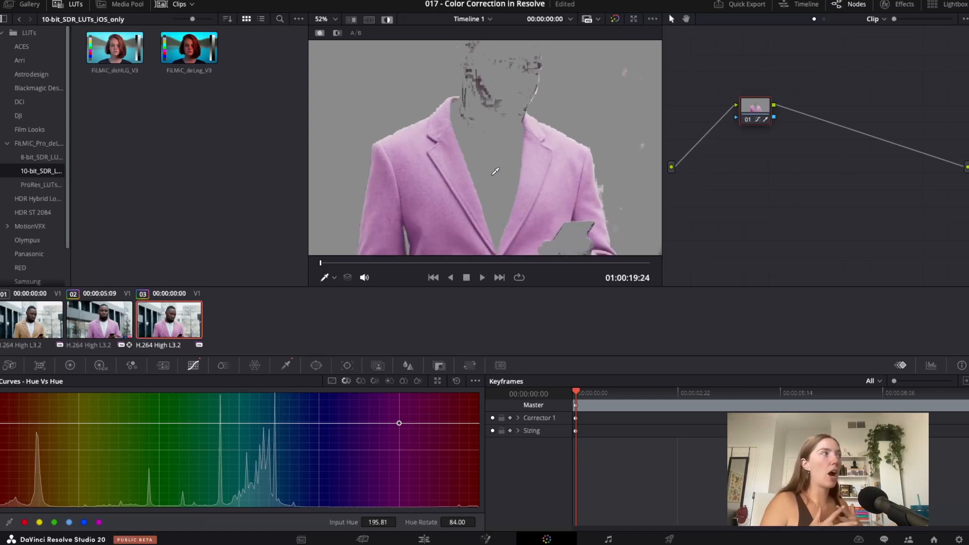
Enable a freeform Curve window on the jacket's corrector node.
scroll(495, 172, down, 1)
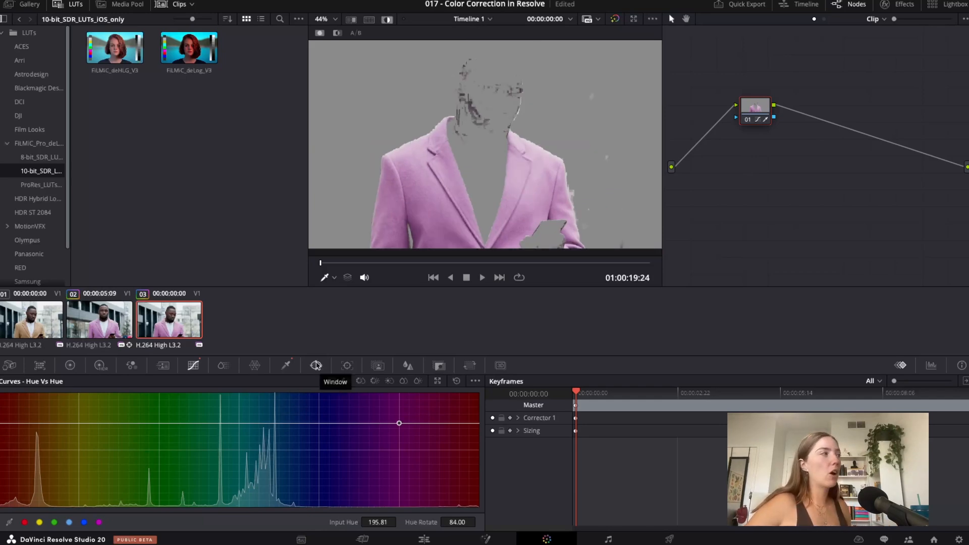
click(317, 365)
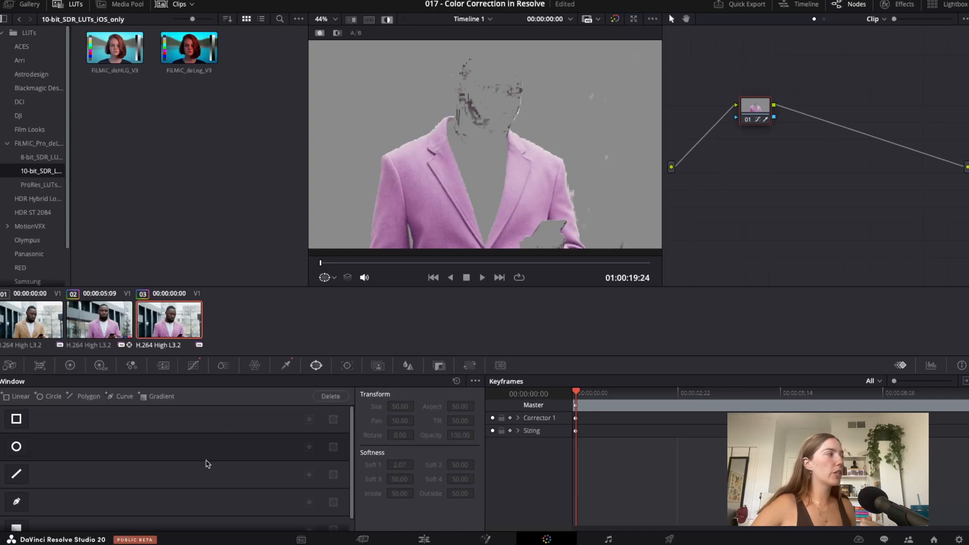
scroll(206, 463, down, 1)
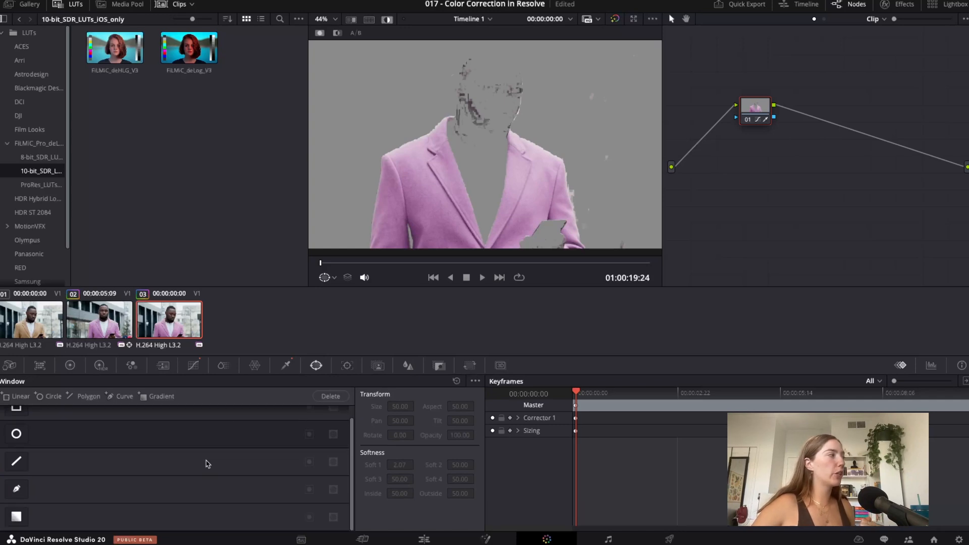
click(18, 491)
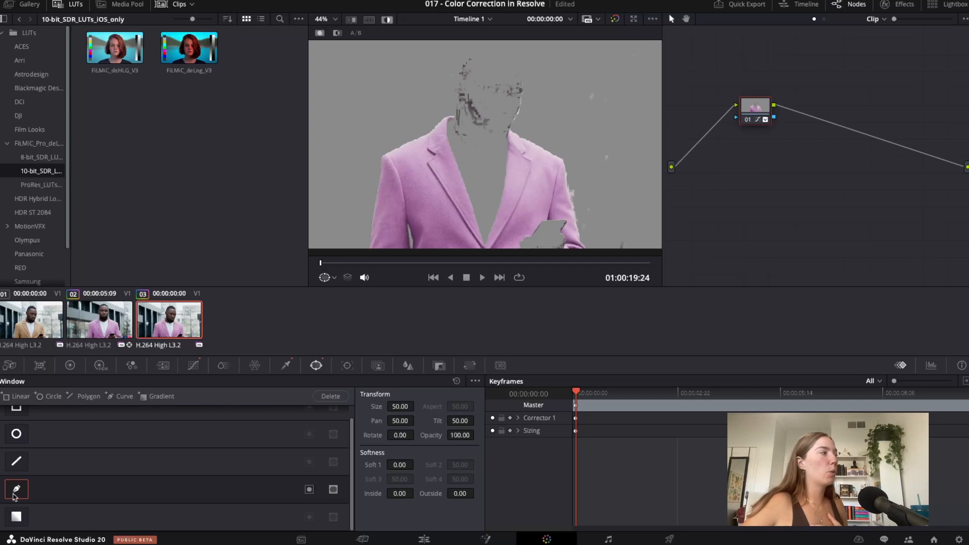
scroll(18, 495, up, 1)
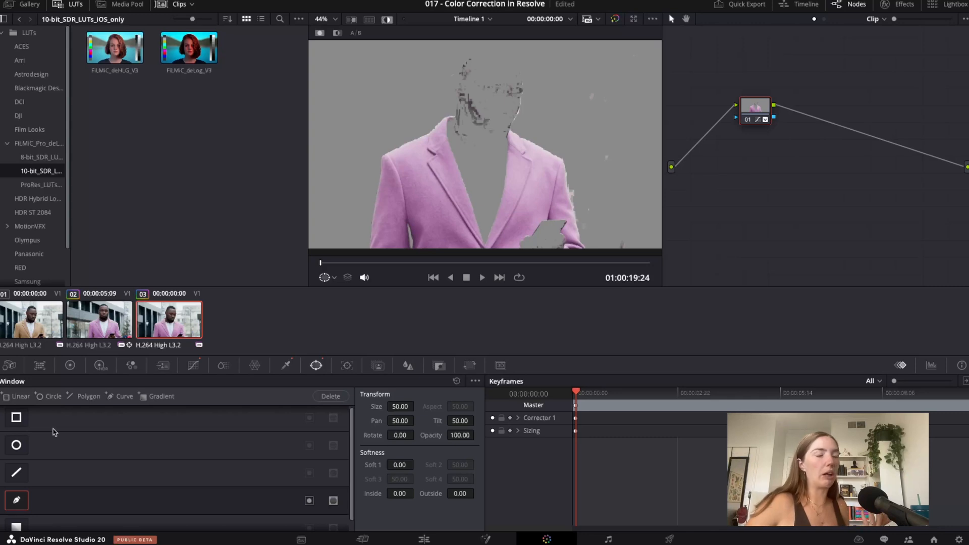
Start the Curve window outline outside the picture-left sleeve, tracing from the frame's lower edge up to the shoulder corner.
scroll(345, 224, up, 5)
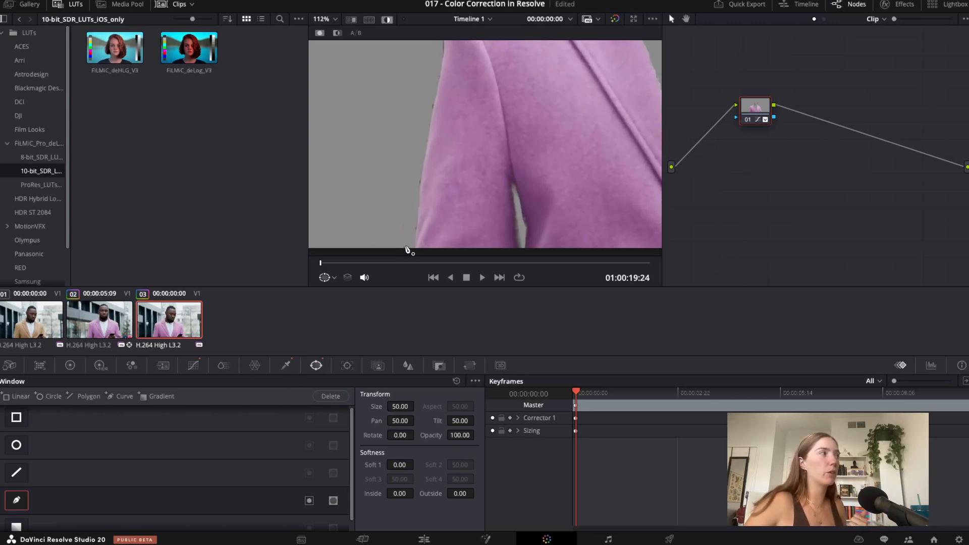
drag(412, 246, 412, 225)
click(410, 222)
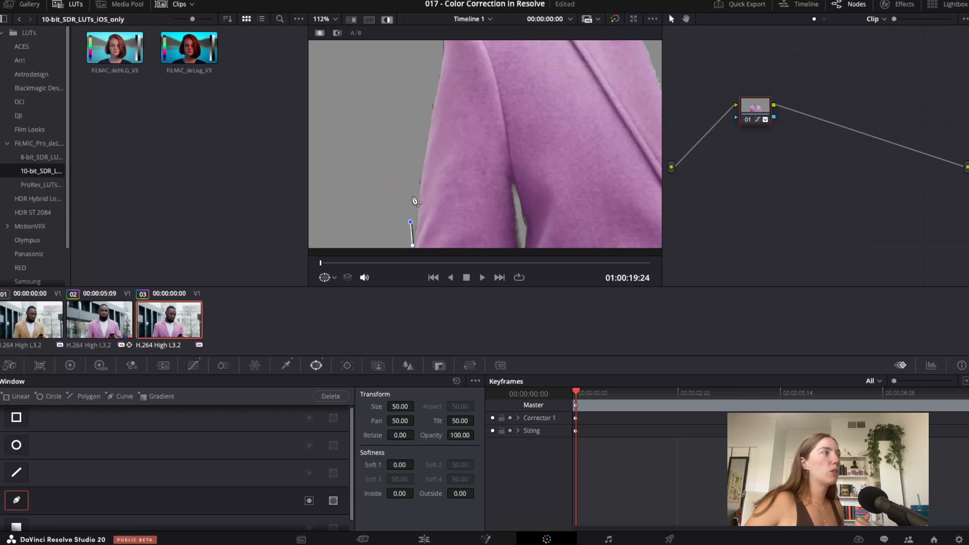
click(415, 193)
click(417, 164)
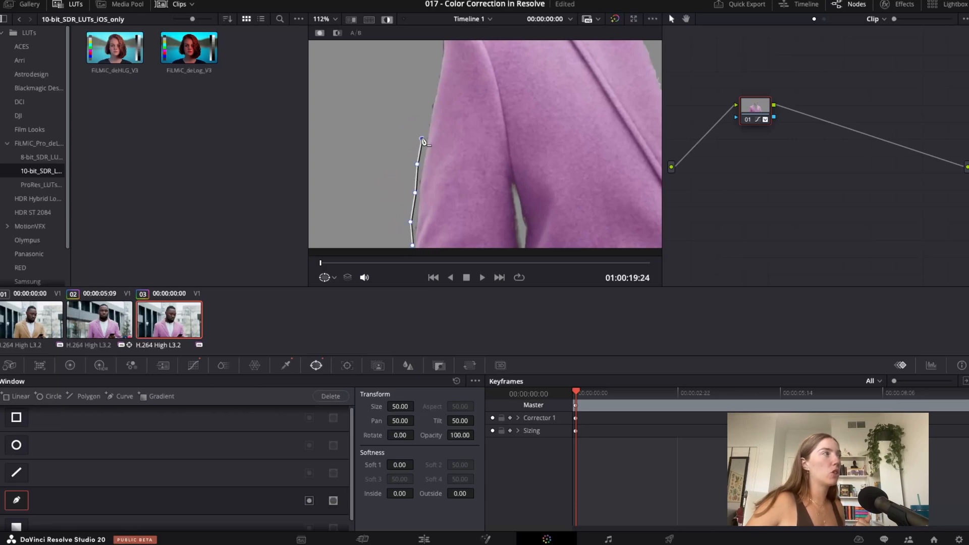
scroll(424, 136, up, 3)
click(411, 191)
click(419, 145)
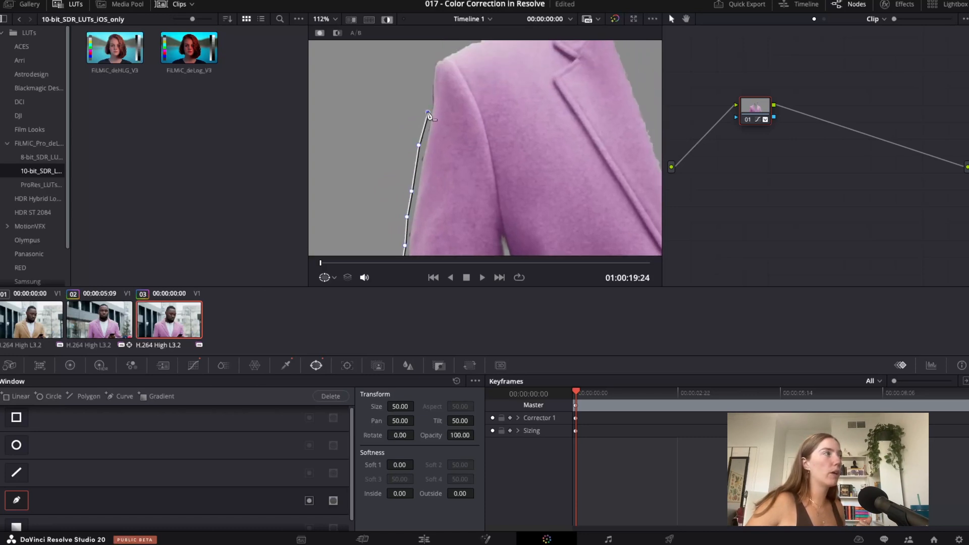
scroll(426, 124, up, 2)
click(413, 108)
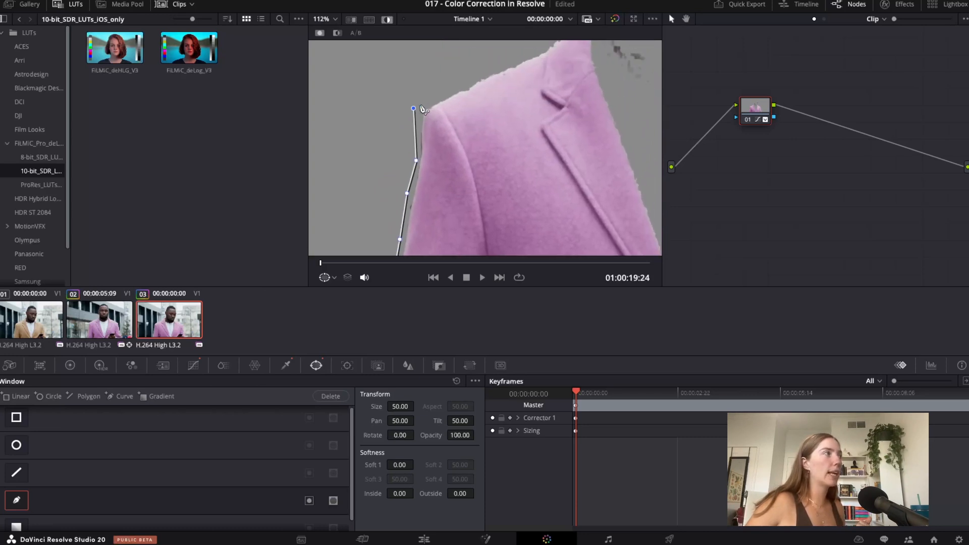
Continue the window outline just above the picture-left shoulder and up the collar to its upper tip.
click(449, 84)
scroll(449, 85, up, 2)
click(484, 91)
scroll(485, 91, up, 2)
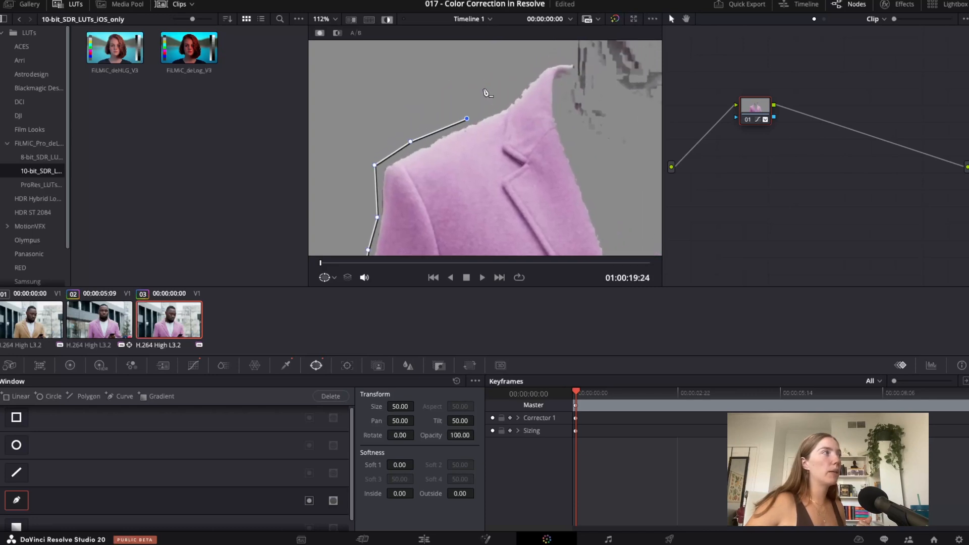
click(502, 103)
click(530, 75)
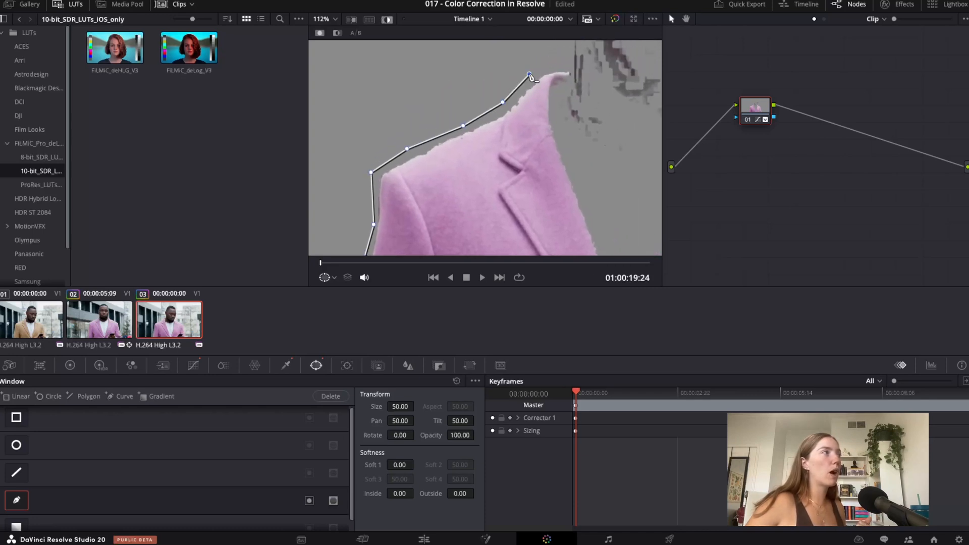
click(564, 64)
scroll(564, 66, up, 2)
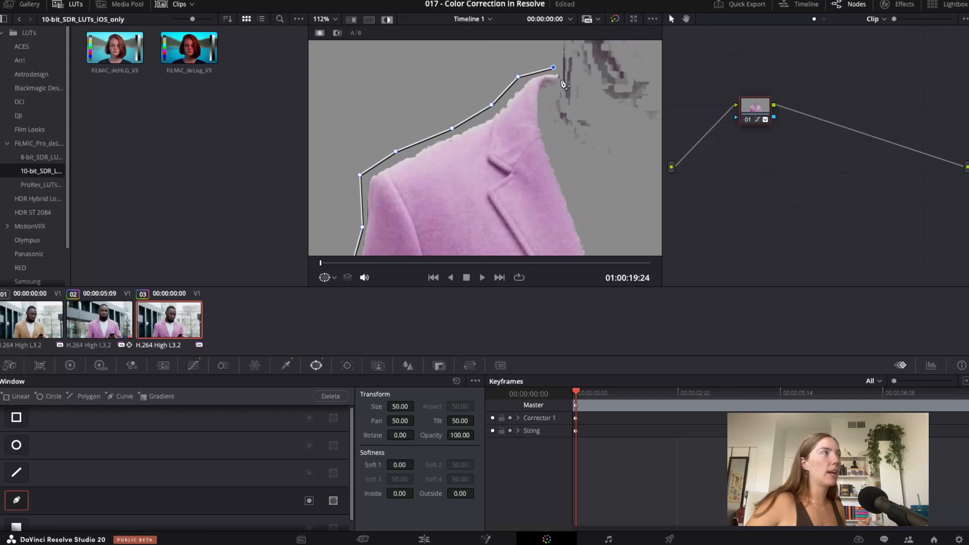
Wrap the window outline around the picture-left collar tip and down the inner side of the collar.
click(558, 70)
click(561, 83)
click(549, 90)
click(544, 116)
scroll(544, 116, down, 2)
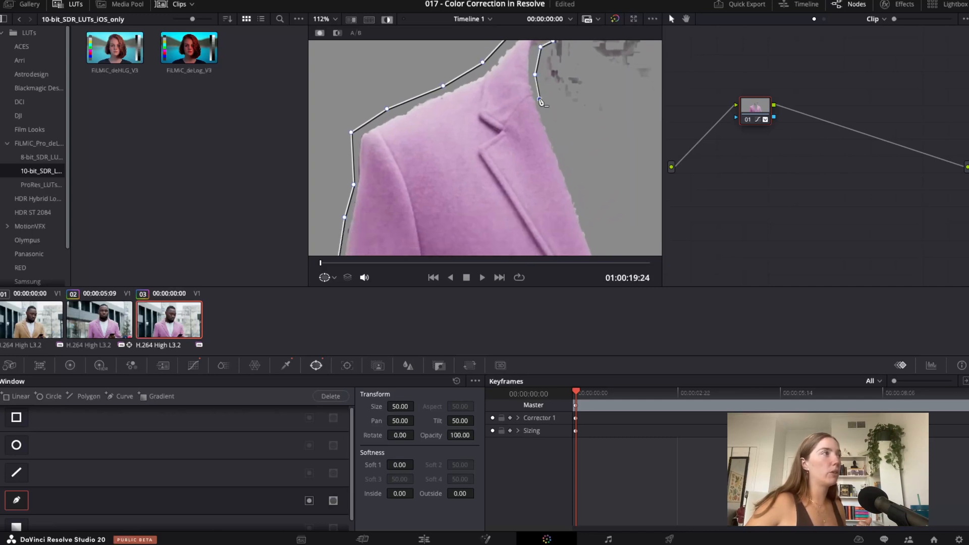
scroll(541, 103, down, 2)
Trace the window outline down the inner edge of the picture-left lapel to the bottom of the jacket's V opening.
click(539, 103)
scroll(540, 106, down, 2)
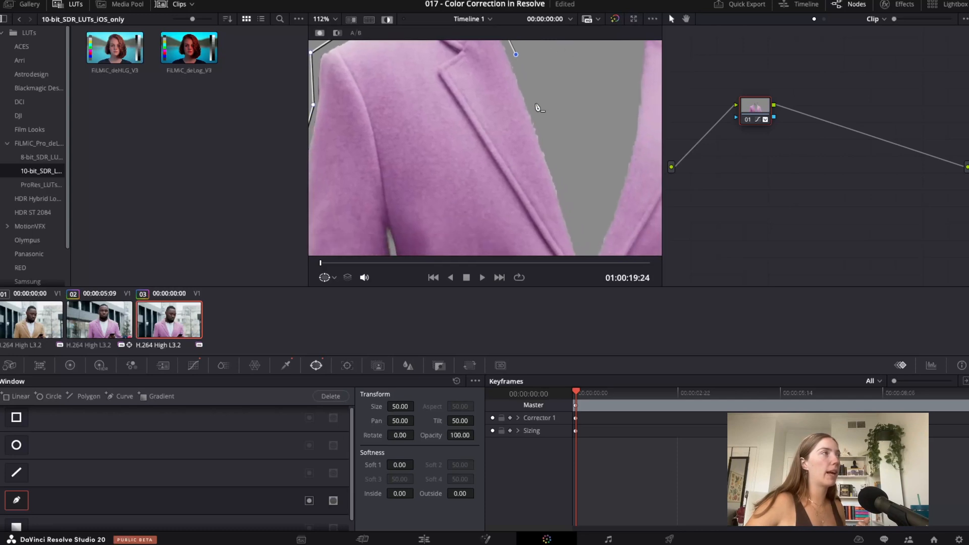
click(536, 104)
scroll(537, 105, down, 2)
click(535, 108)
click(550, 157)
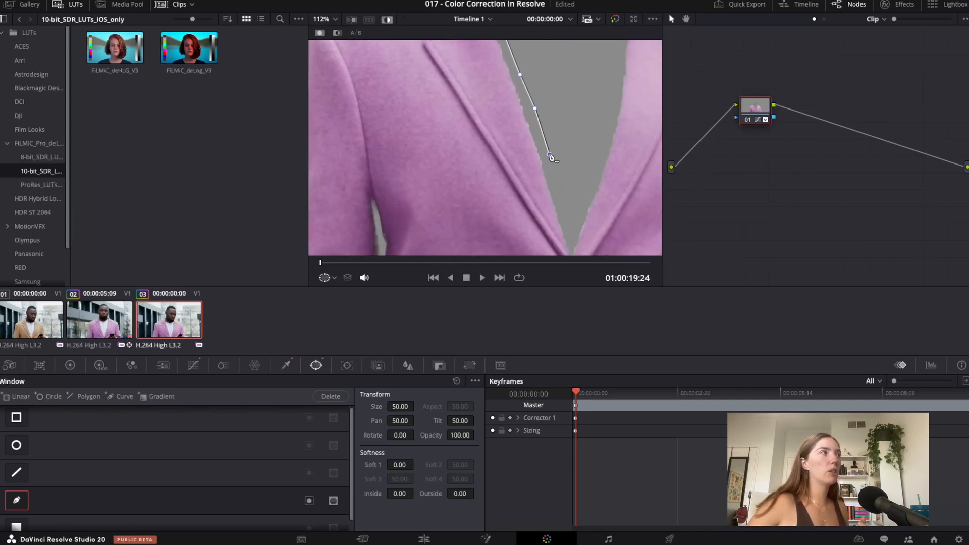
click(562, 197)
click(569, 235)
scroll(570, 237, down, 2)
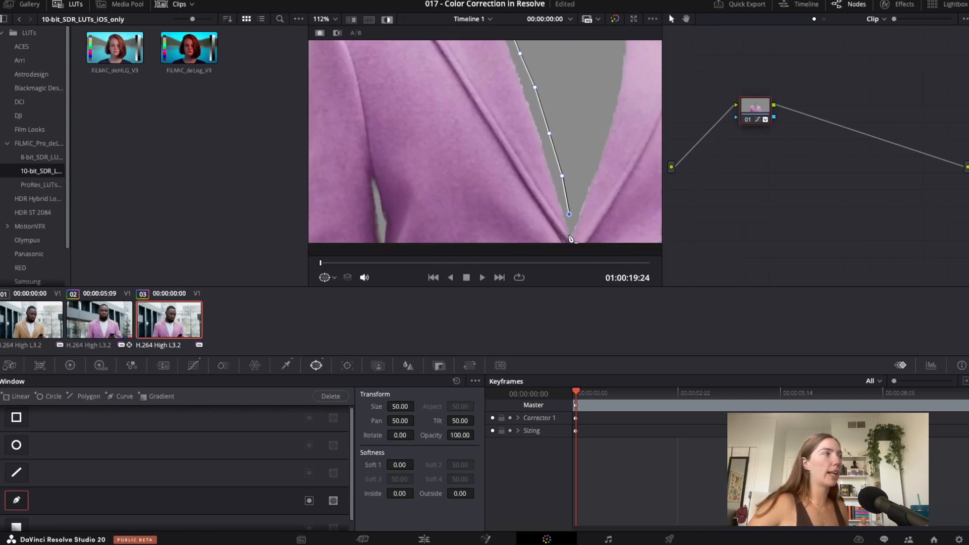
Trace the window outline from the V opening up the inner edge of the picture-right lapel toward the neck.
click(584, 182)
scroll(585, 184, up, 4)
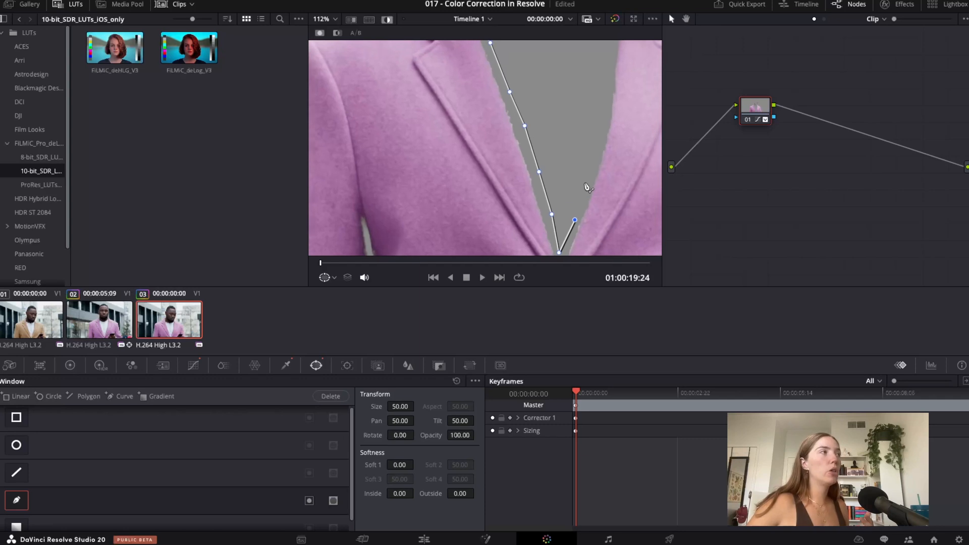
click(585, 185)
scroll(594, 158, up, 2)
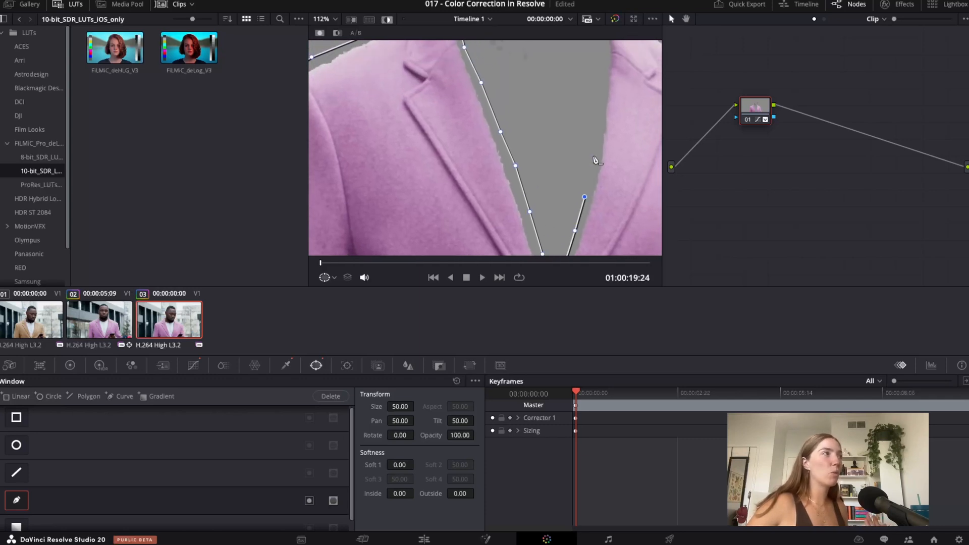
click(594, 154)
click(595, 124)
scroll(596, 123, up, 3)
click(596, 123)
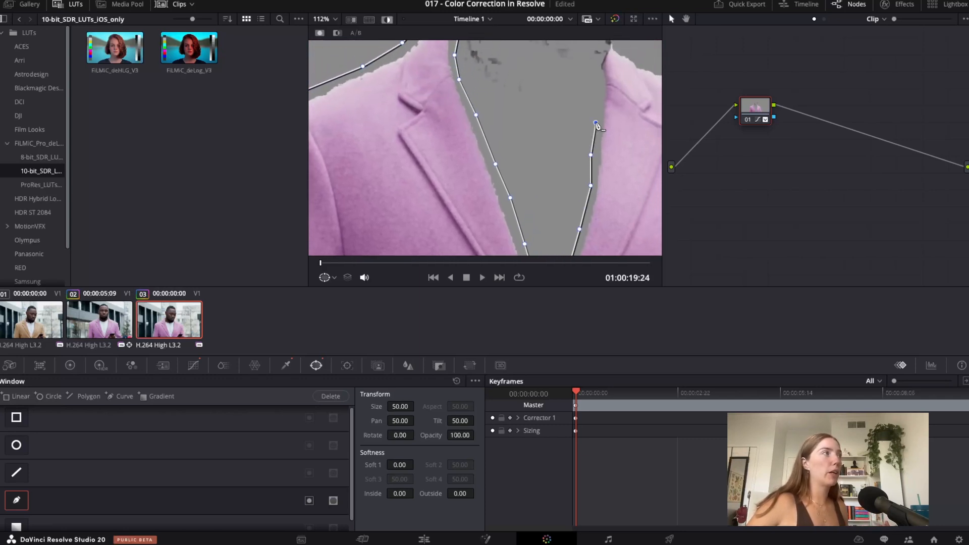
click(599, 98)
click(598, 80)
scroll(598, 83, up, 4)
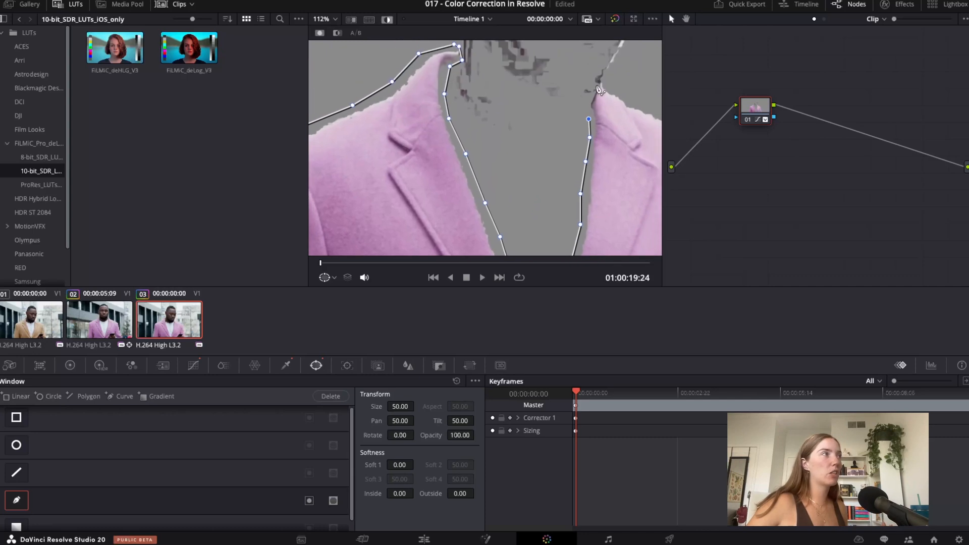
Carry the window outline around the top of the picture-right collar where it meets the neck.
click(590, 105)
click(596, 90)
click(599, 81)
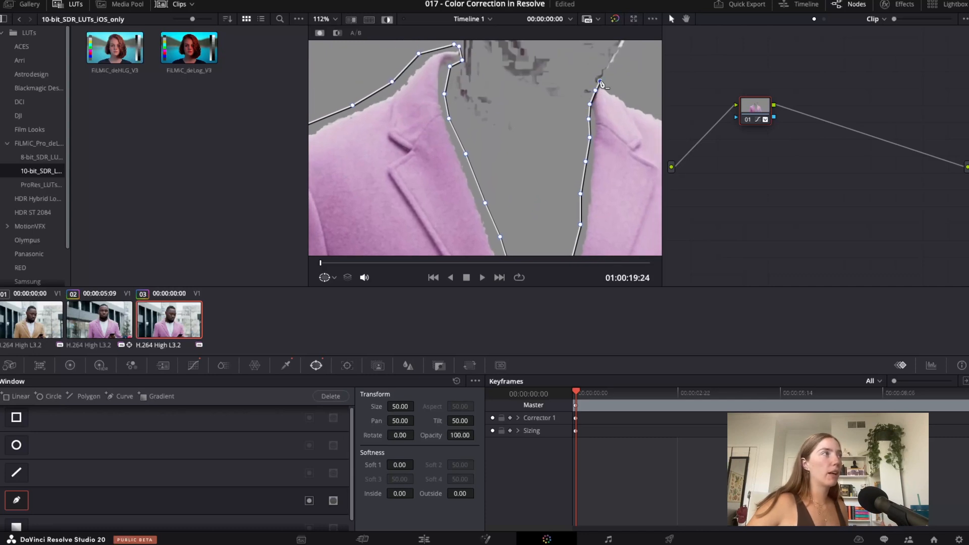
click(607, 86)
scroll(605, 91, right, 2)
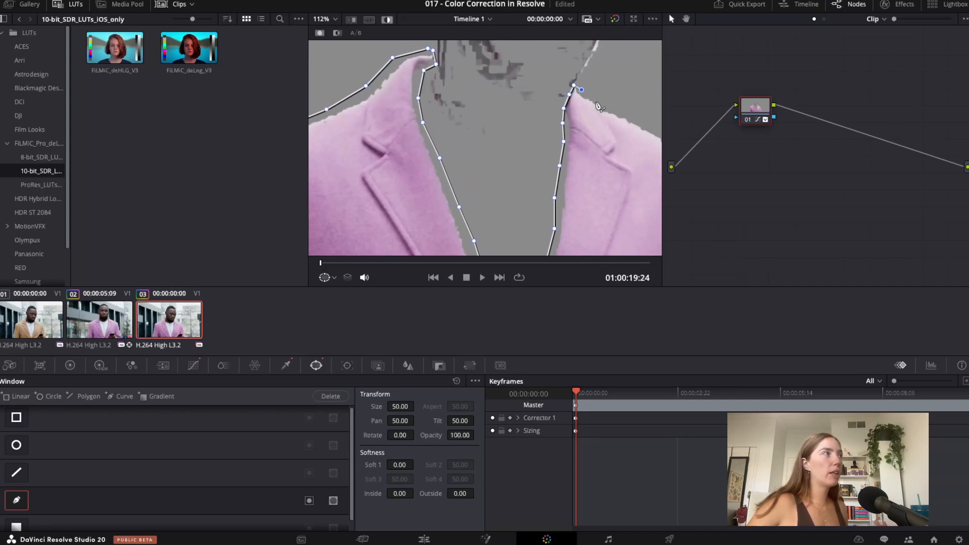
scroll(600, 107, up, 6)
click(582, 152)
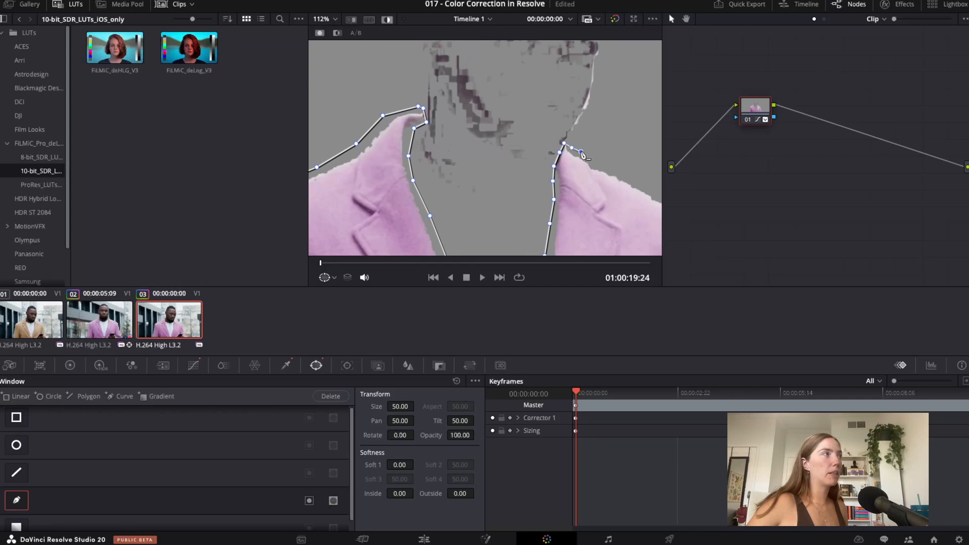
click(590, 162)
Extend the window outline along the upper edge of the picture-right shoulder.
scroll(593, 146, down, 5)
click(589, 121)
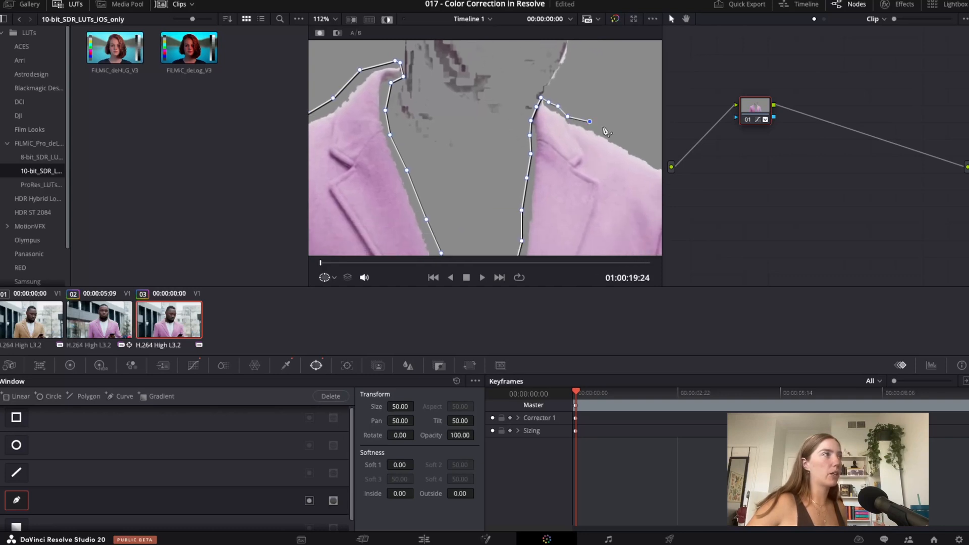
scroll(606, 133, down, 4)
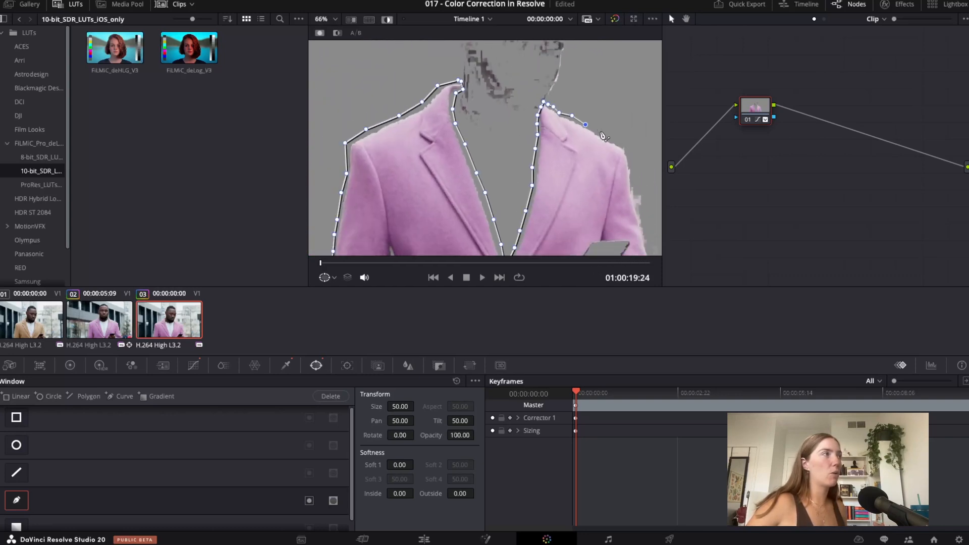
click(601, 134)
scroll(601, 133, up, 1)
click(571, 122)
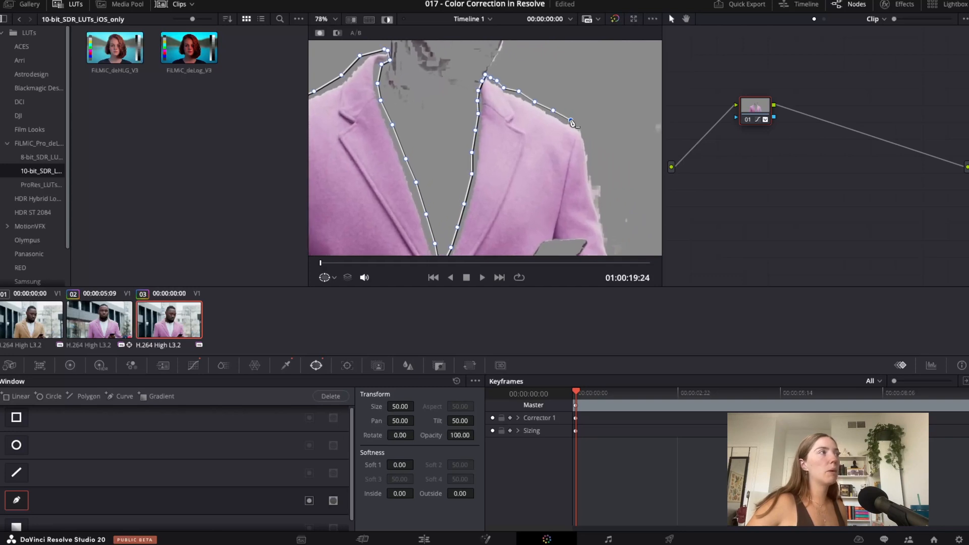
Round the outer corner of the picture-right shoulder with closely spaced window points.
scroll(572, 122, up, 4)
click(586, 126)
click(596, 139)
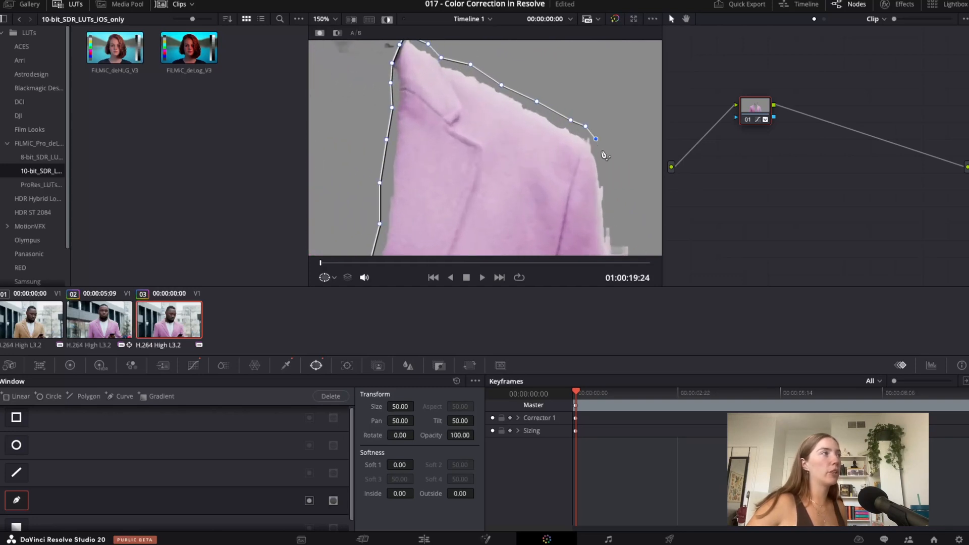
click(602, 160)
scroll(604, 161, down, 3)
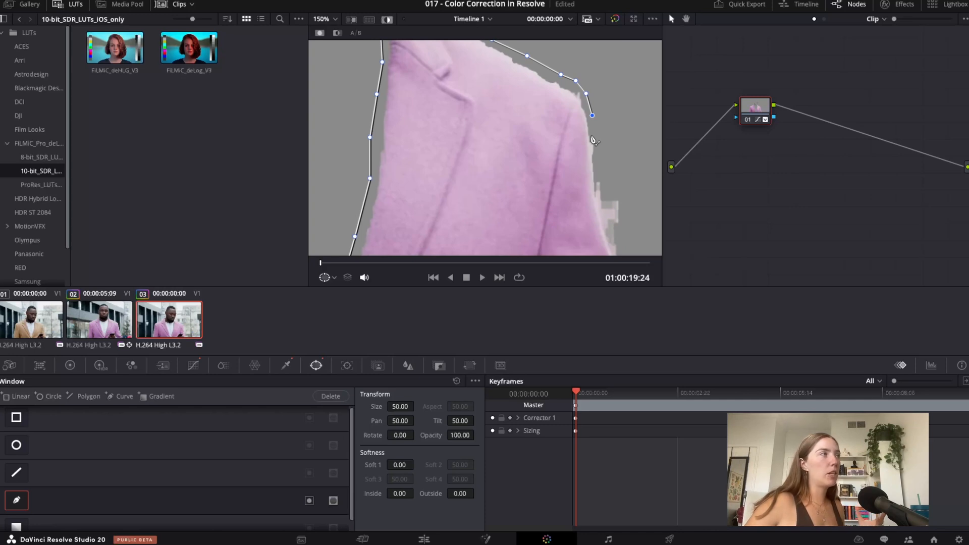
click(579, 160)
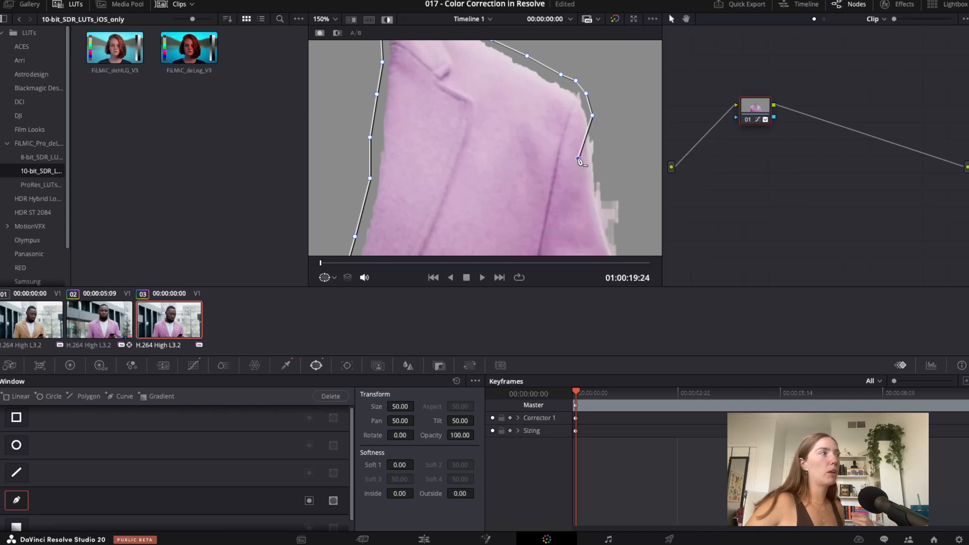
click(609, 181)
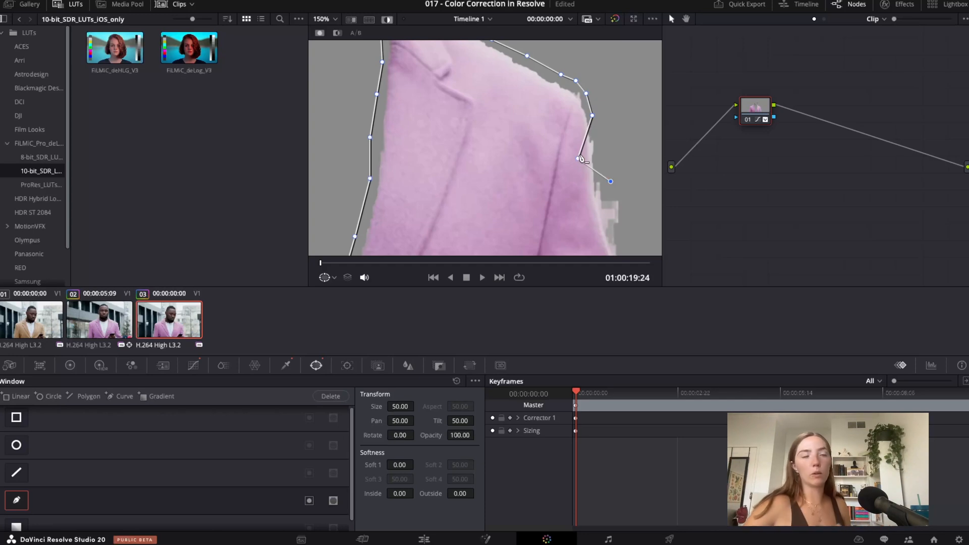
key(ctrl+z)
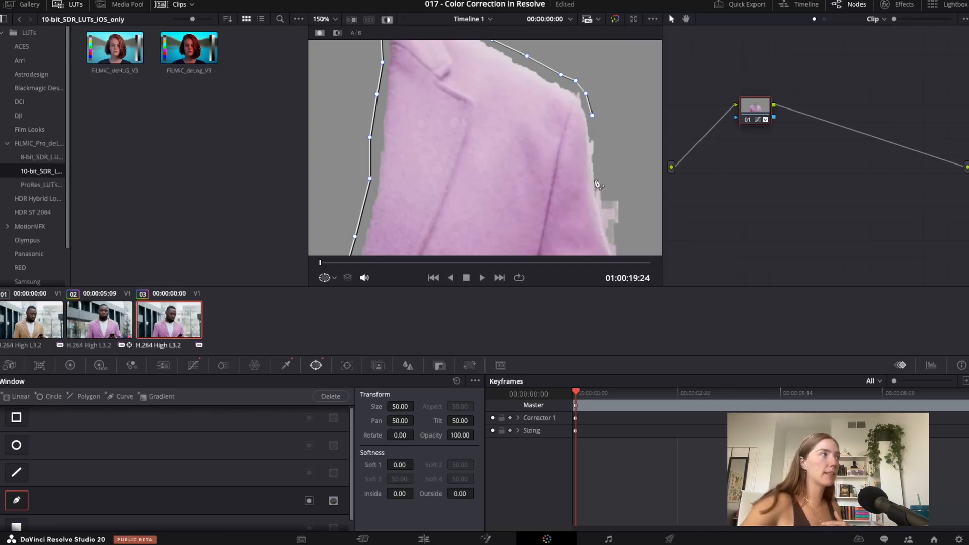
Trace the window outline down the outer edge of the upper picture-right sleeve, just below the shoulder corner.
click(596, 141)
click(599, 169)
click(597, 196)
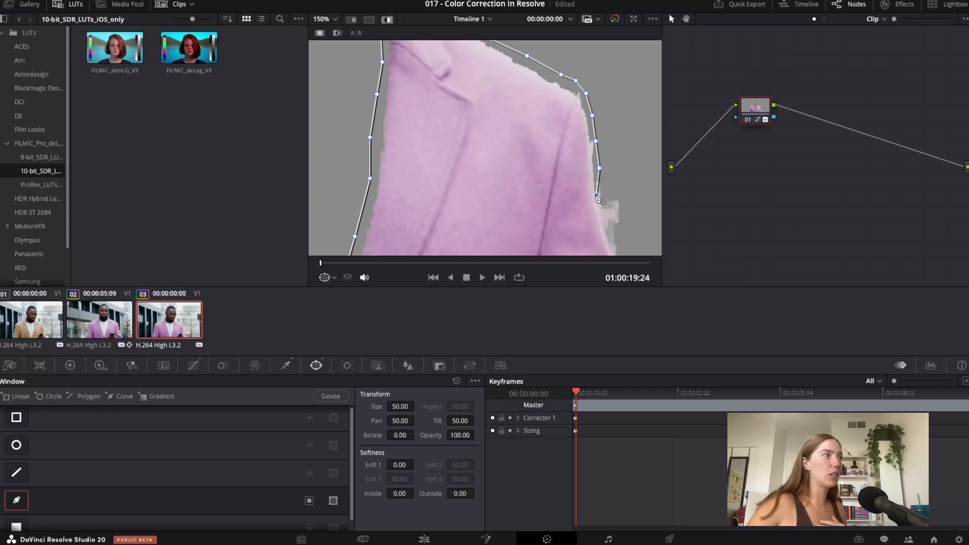
scroll(597, 196, down, 3)
click(594, 184)
scroll(596, 184, down, 3)
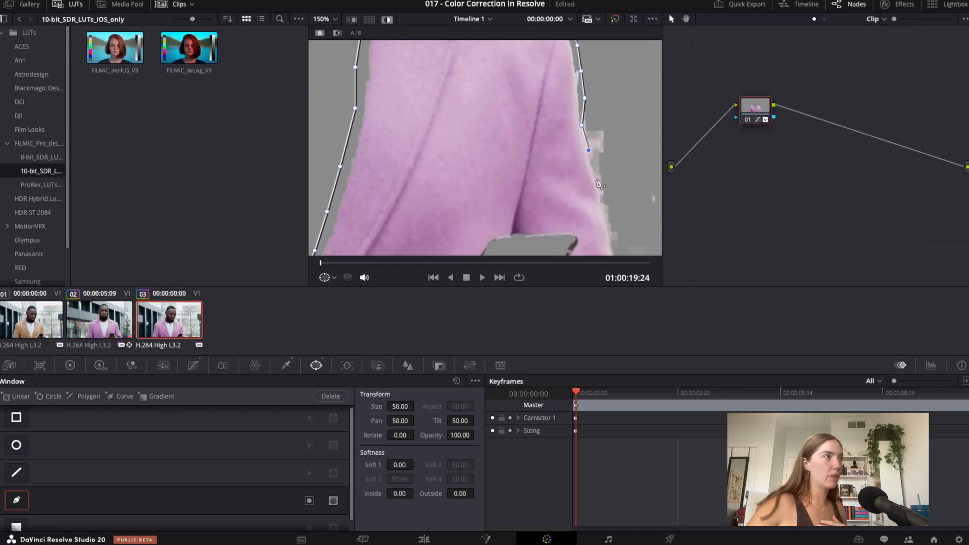
Continue the window outline along the outer edge of the picture-right forearm to the lower edge of the frame.
click(595, 179)
click(603, 201)
scroll(603, 201, down, 3)
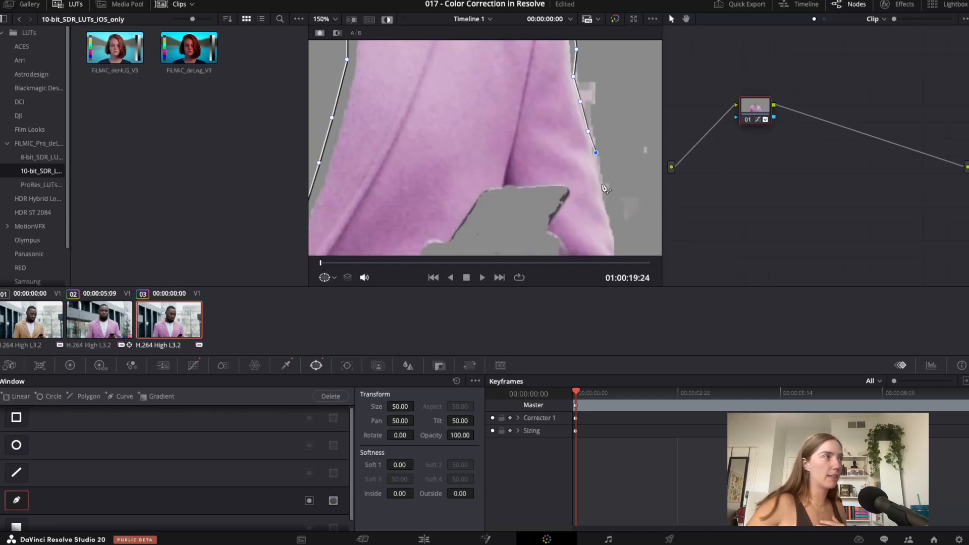
click(601, 185)
scroll(603, 187, down, 3)
click(603, 192)
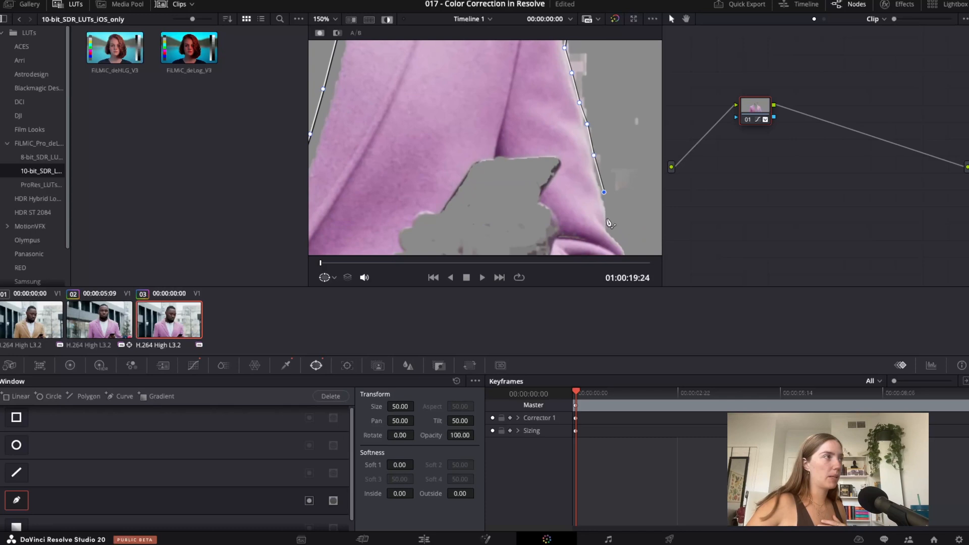
scroll(609, 222, down, 3)
click(610, 216)
Close the window outline by running it below the frame and back to its first point at the picture-left sleeve.
scroll(611, 217, down, 3)
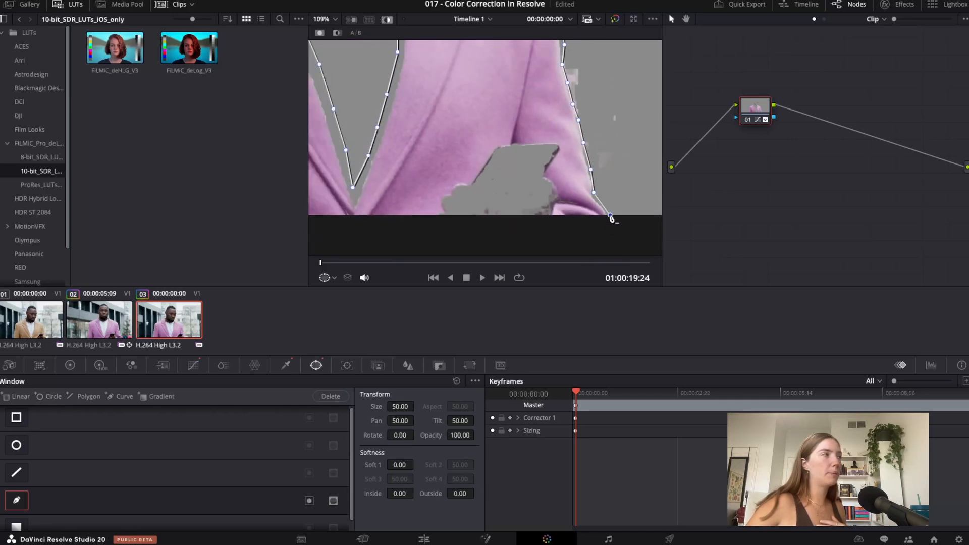
scroll(610, 217, down, 5)
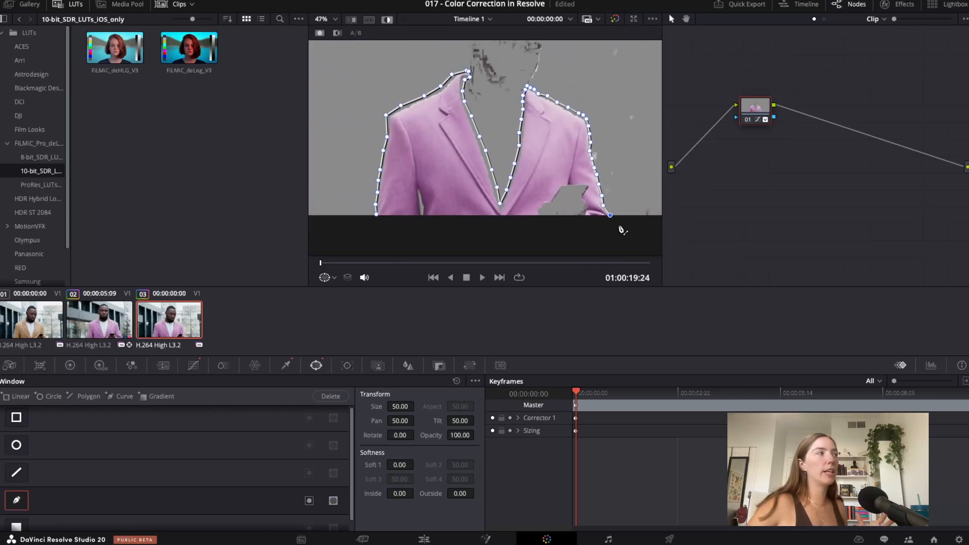
scroll(621, 229, up, 3)
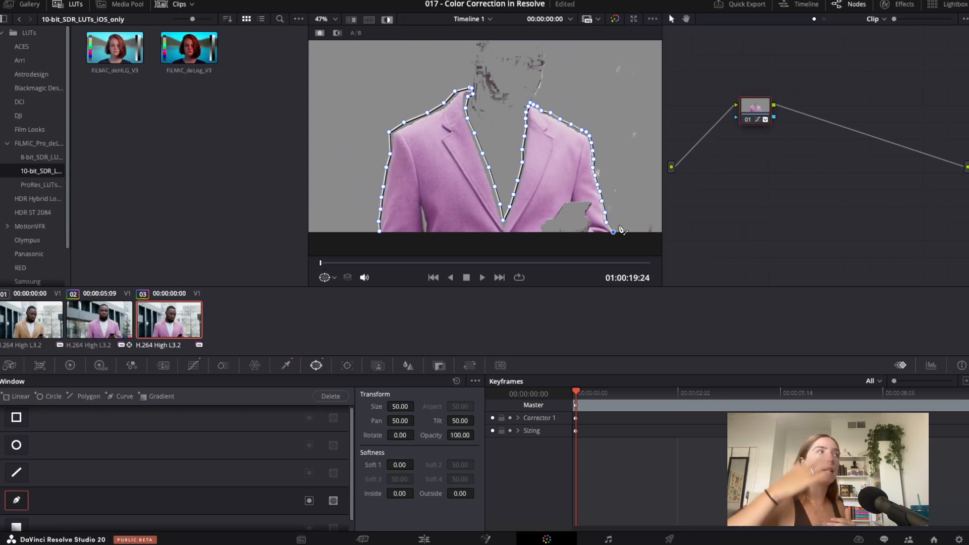
scroll(622, 230, down, 5)
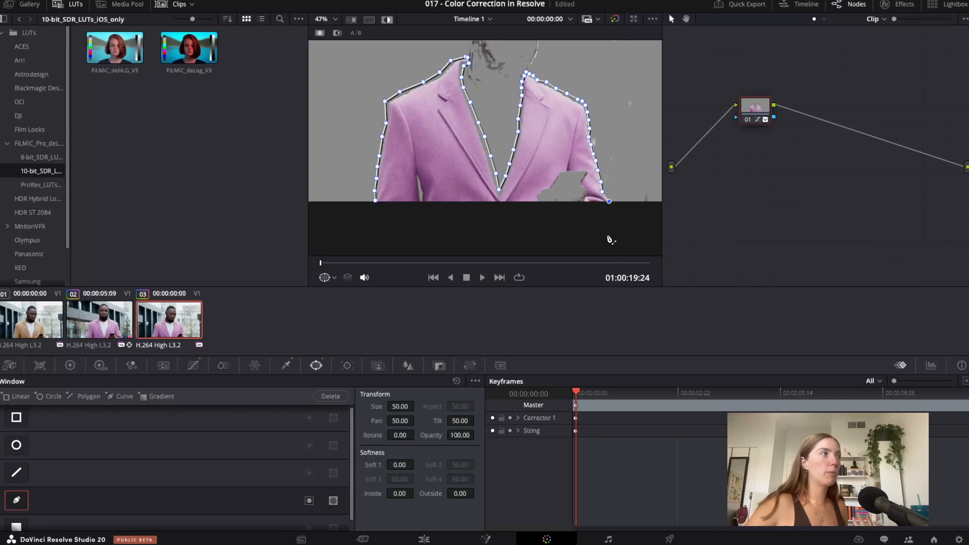
click(612, 233)
click(372, 233)
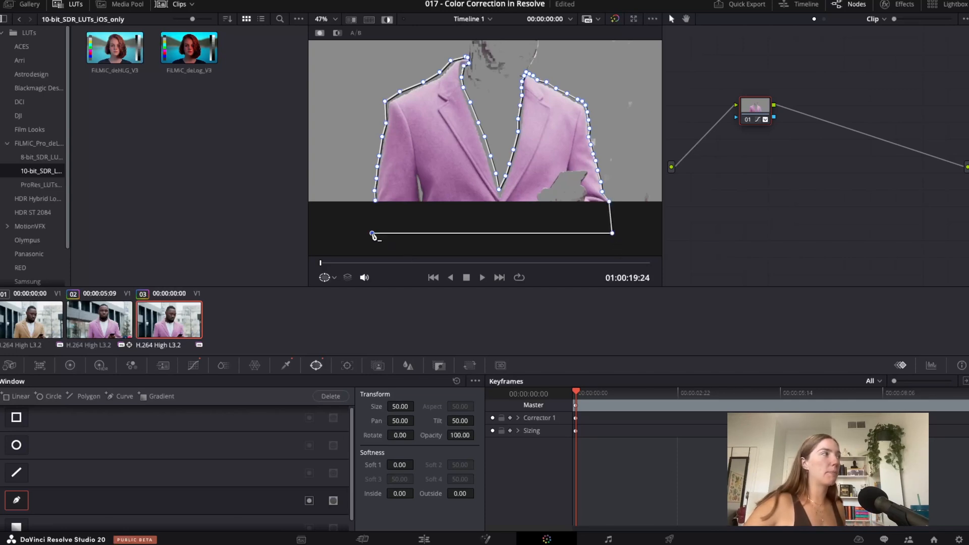
click(375, 202)
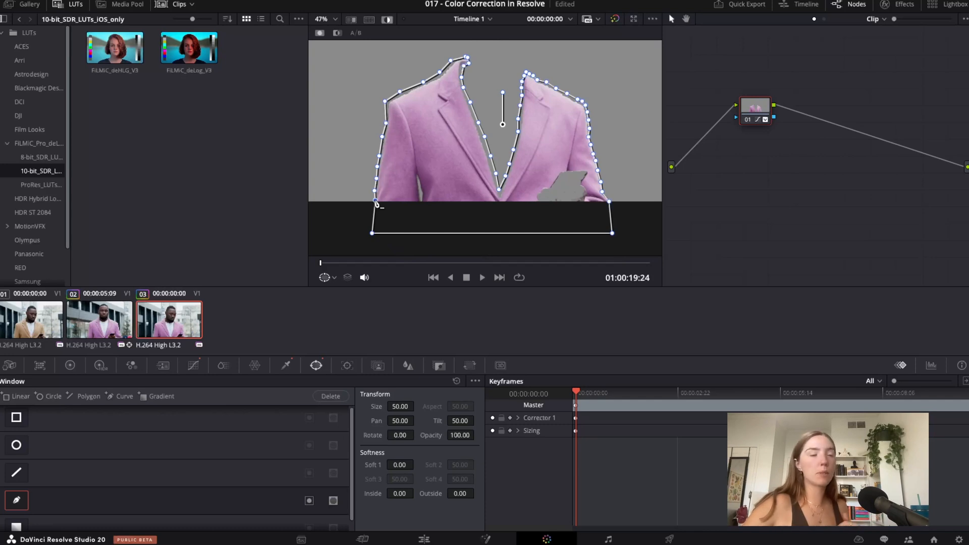
key(shift+z)
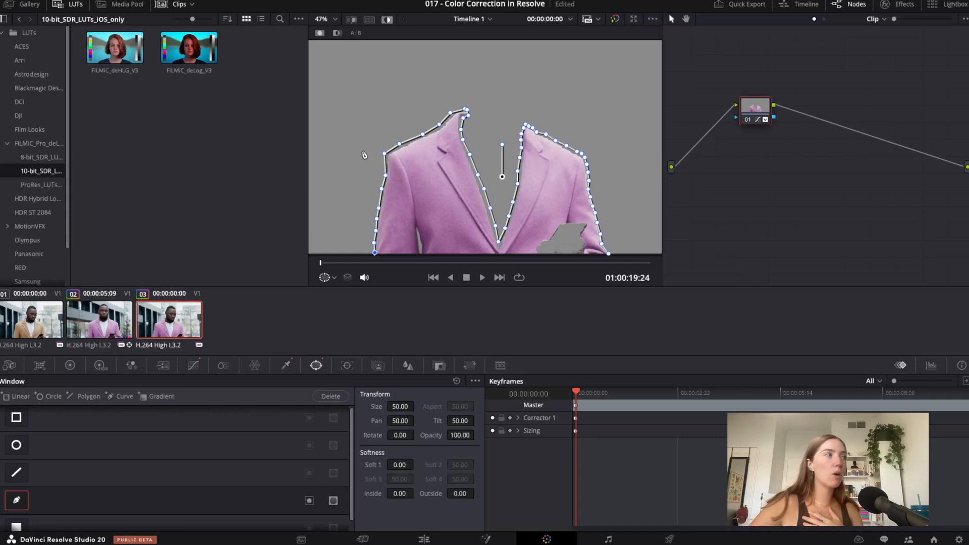
Track the jacket window forward and reverse through the clip, and scrub a few frames to check it.
click(346, 366)
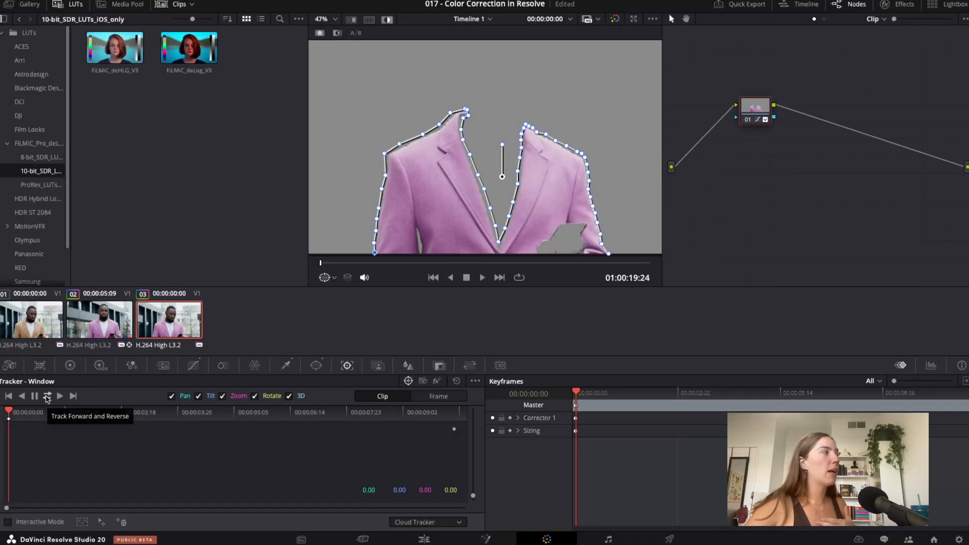
click(47, 396)
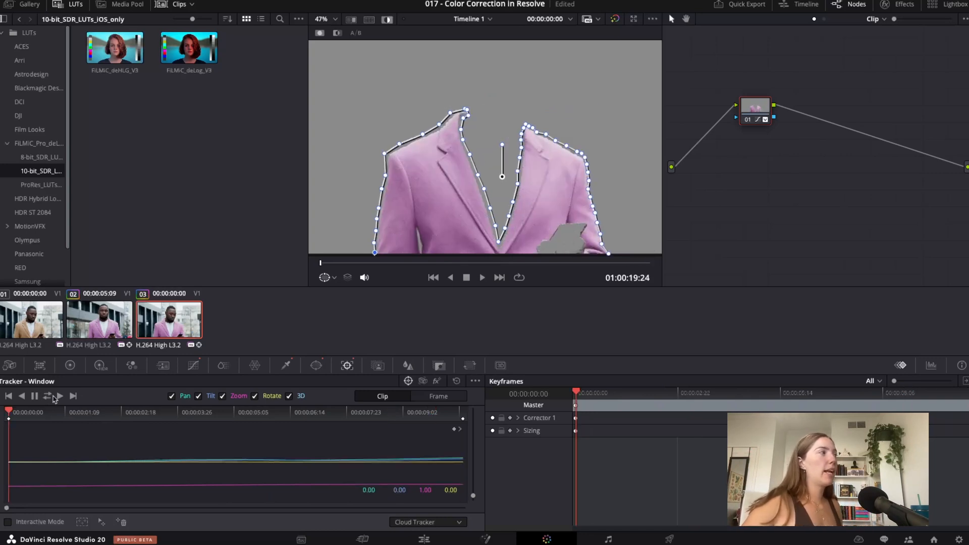
mouse_move(328, 266)
mouse_down()
mouse_move(418, 275)
mouse_move(650, 259)
mouse_move(386, 263)
mouse_move(328, 254)
mouse_up()
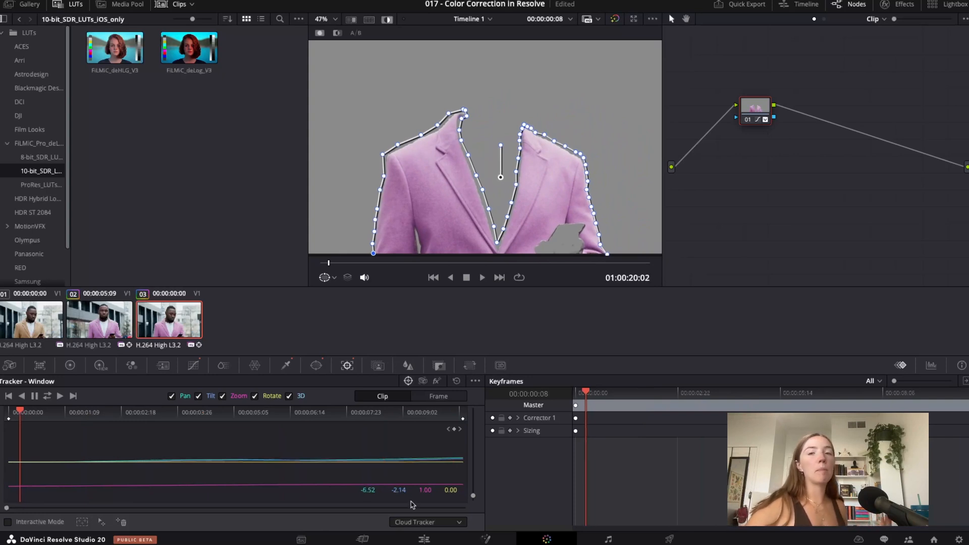
Switch to the Edit page and examine how the pink covers the jacket early in the third clip and around 01:00:28:14.
click(424, 539)
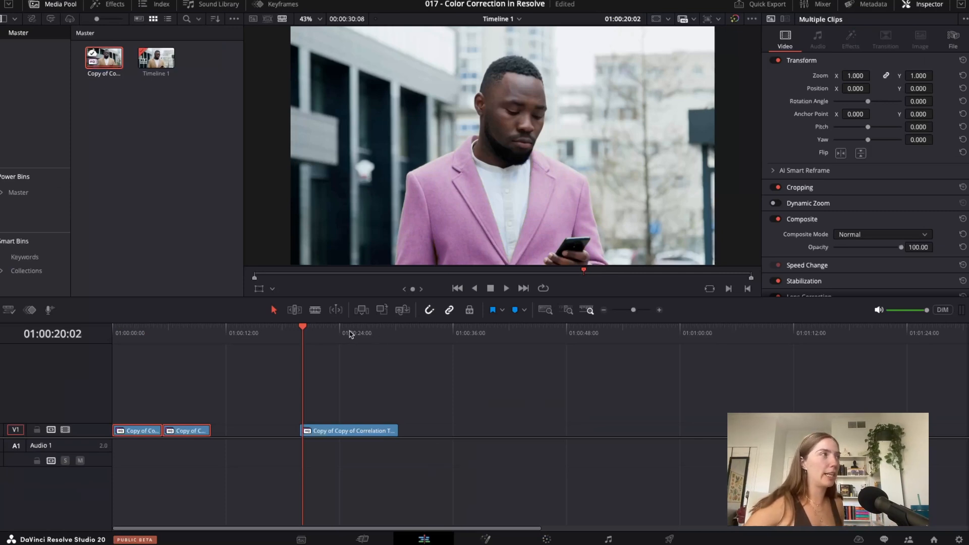
scroll(482, 125, up, 1)
scroll(482, 125, up, 1)
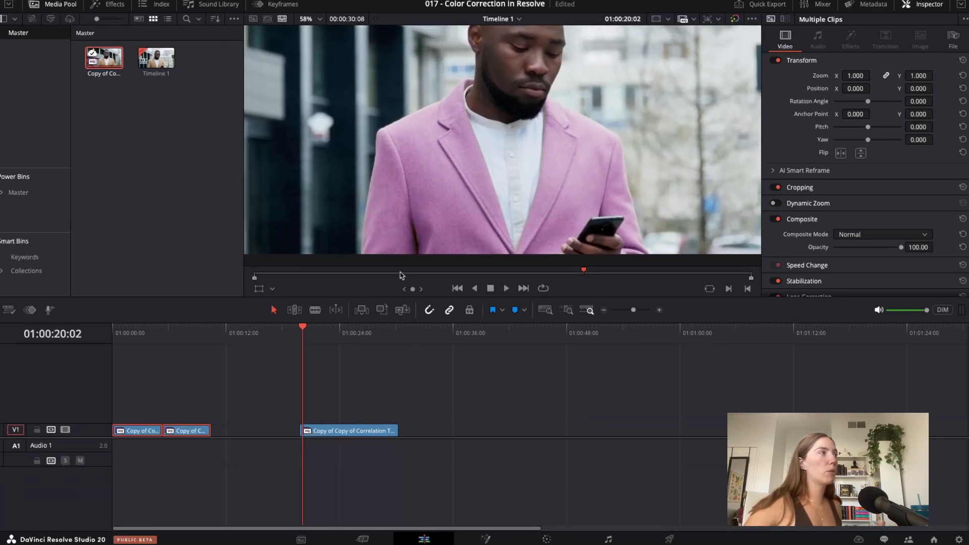
scroll(436, 218, up, 1)
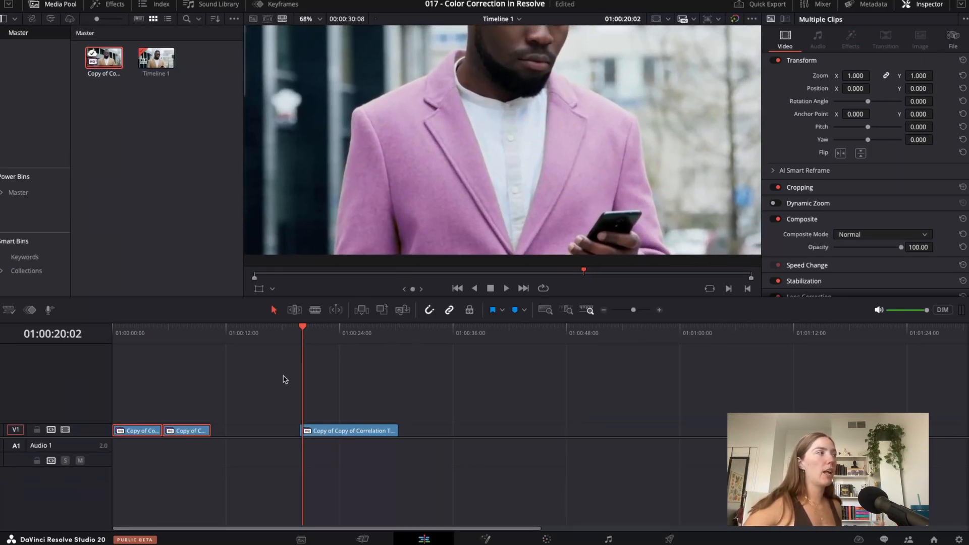
drag(300, 331, 378, 350)
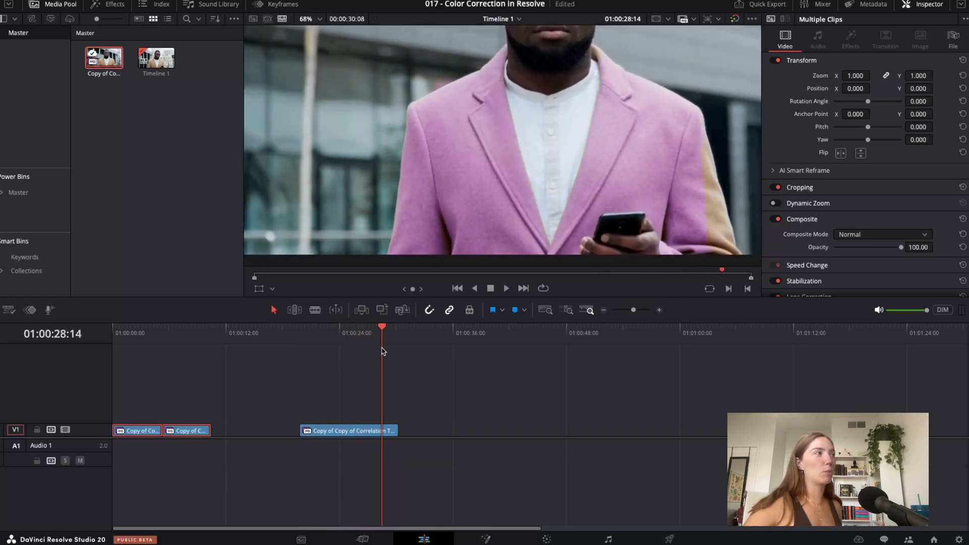
scroll(434, 176, down, 1)
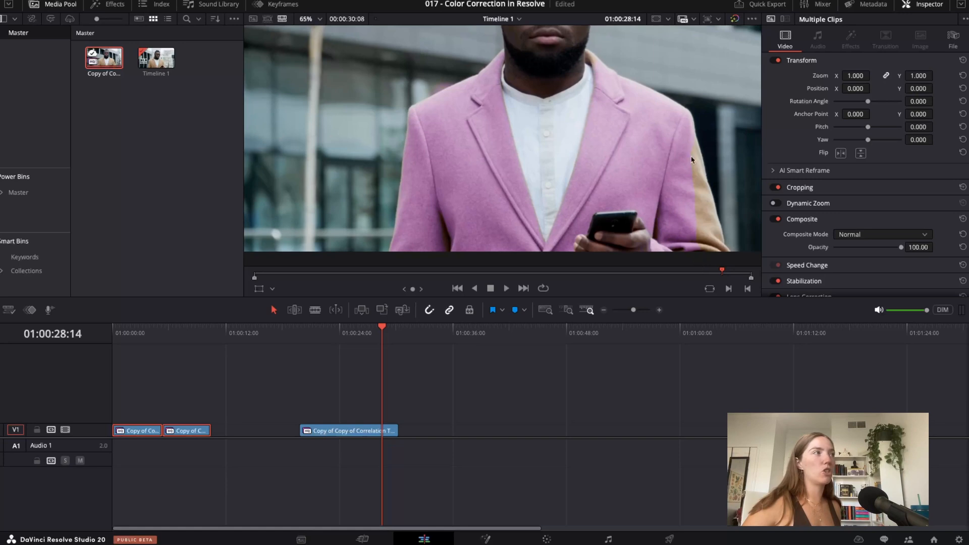
scroll(631, 231, down, 3)
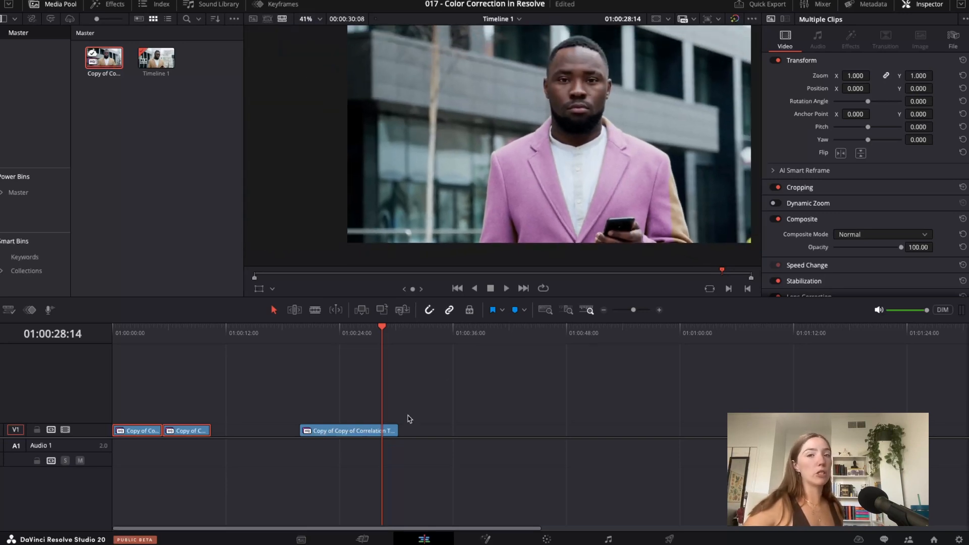
Return to the first frame of the third clip on the Color page and enable automatic keyframing for Corrector 1.
click(349, 431)
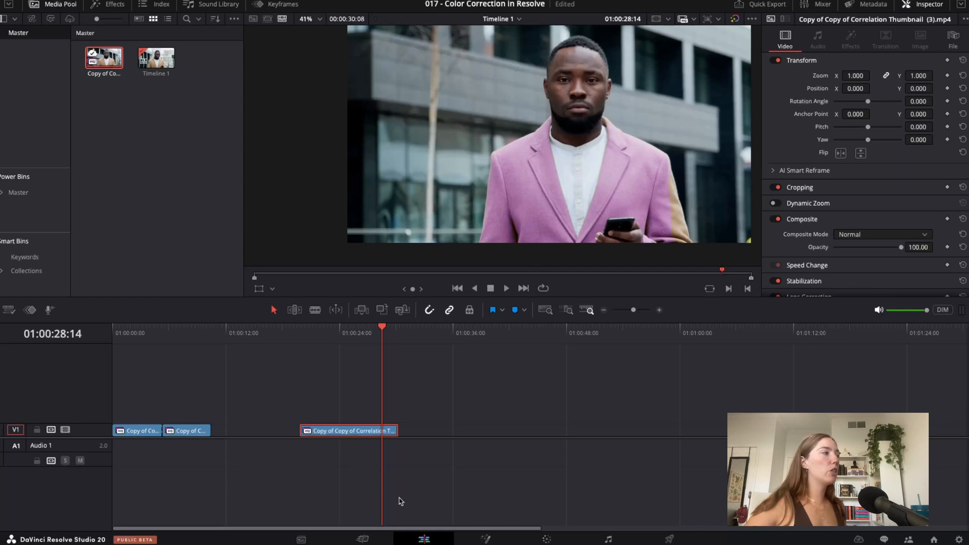
click(301, 329)
click(547, 538)
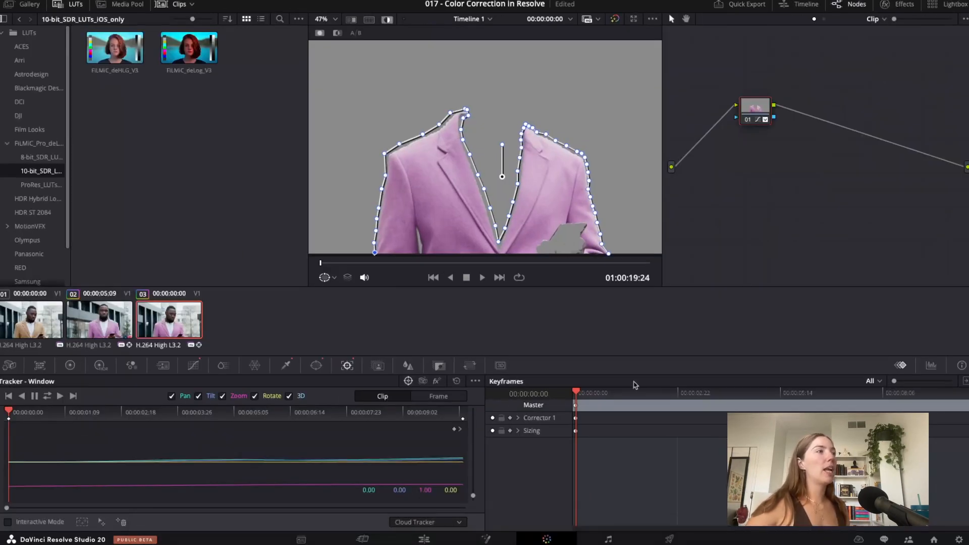
click(932, 366)
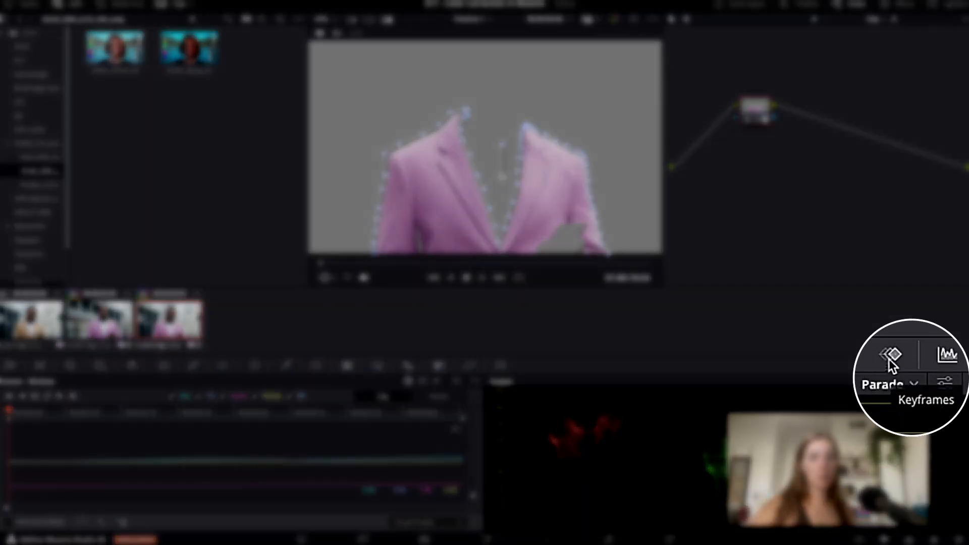
click(901, 366)
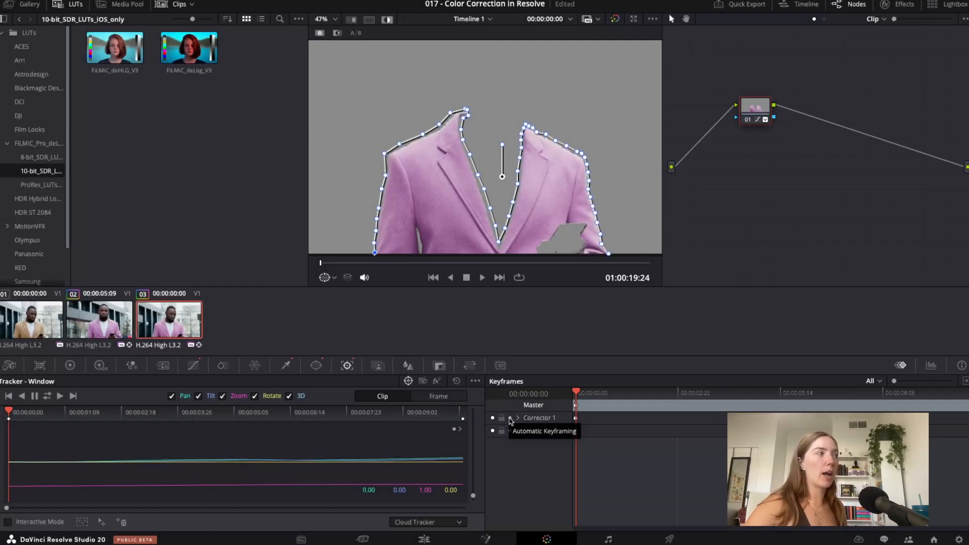
click(511, 418)
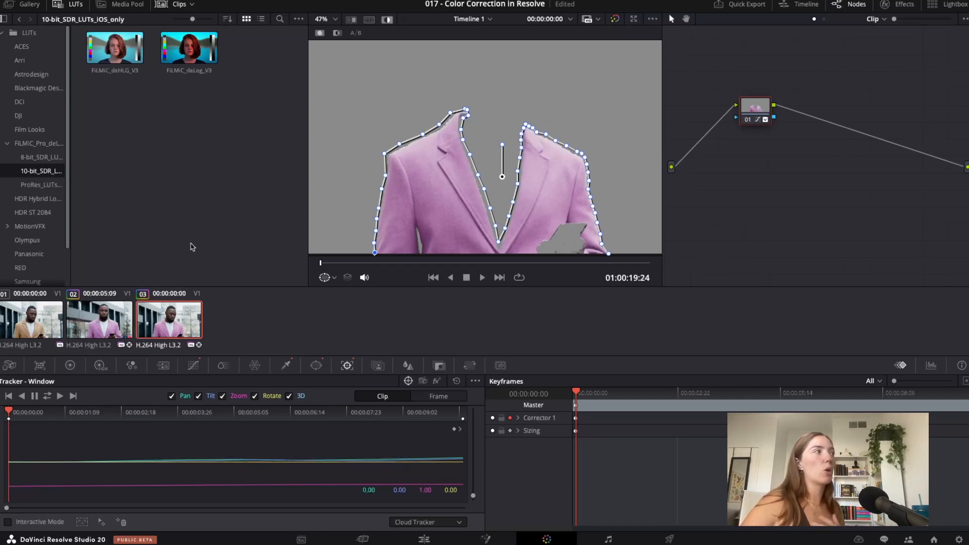
At 00:00:03:15, move the window points along the picture-right sleeve outward so they enclose its outer edge.
scroll(578, 168, up, 5)
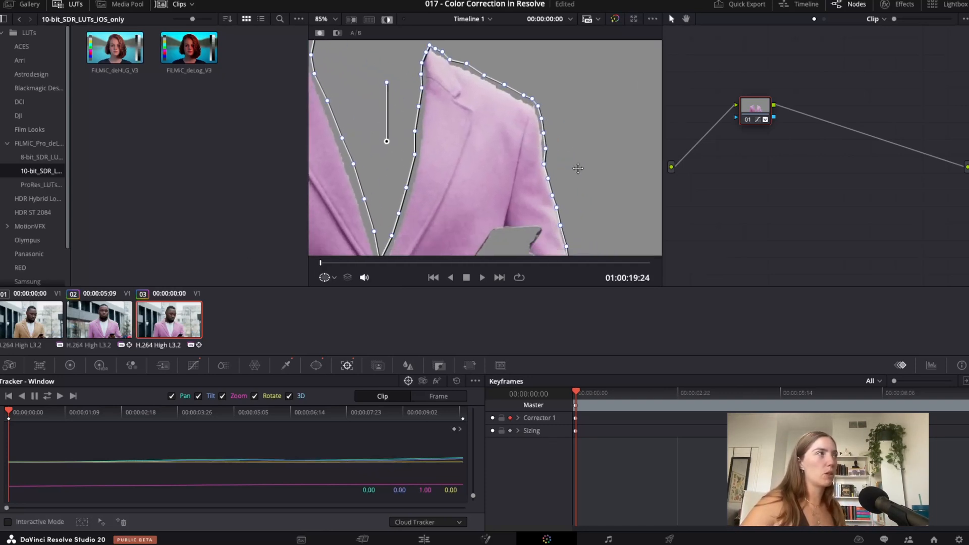
scroll(567, 162, down, 2)
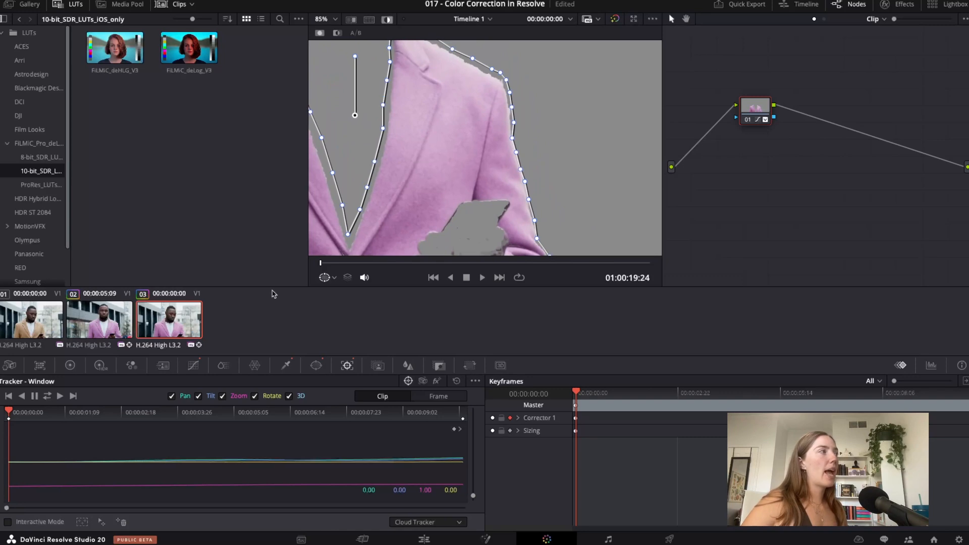
drag(319, 265, 431, 275)
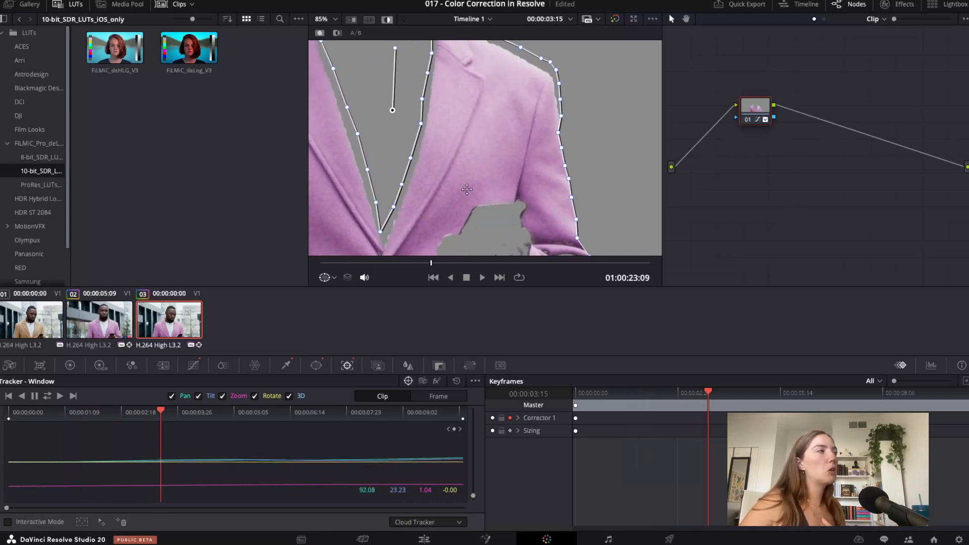
mouse_move(467, 189)
mouse_down()
mouse_move(488, 151)
mouse_move(465, 188)
mouse_up()
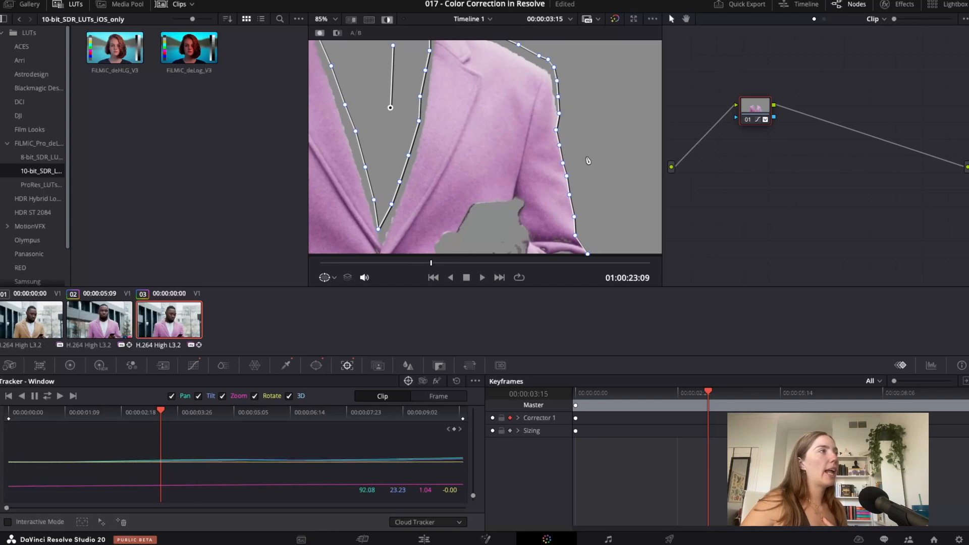
drag(556, 131, 605, 258)
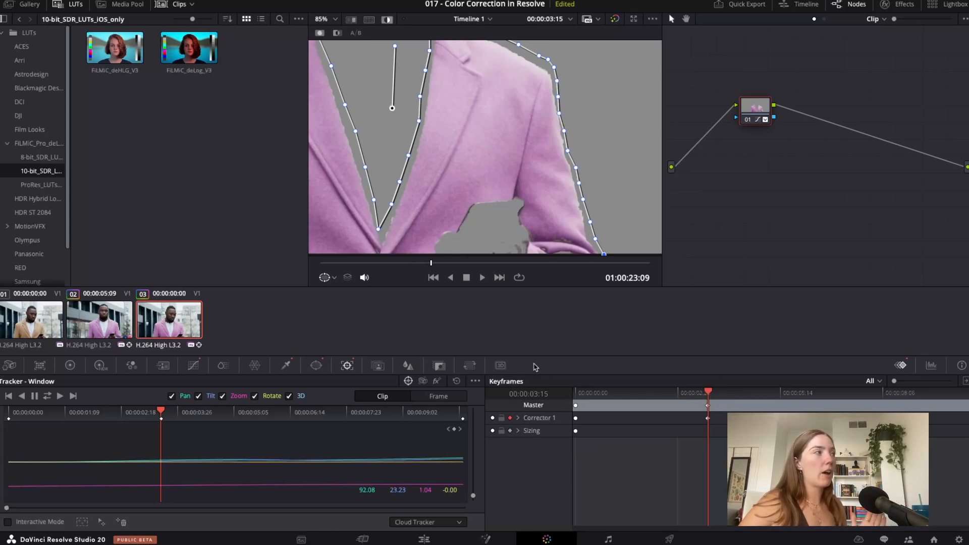
At 00:00:06:28, shift the window points along the picture-right sleeve outward, from the upper arm down to the cuff.
click(428, 263)
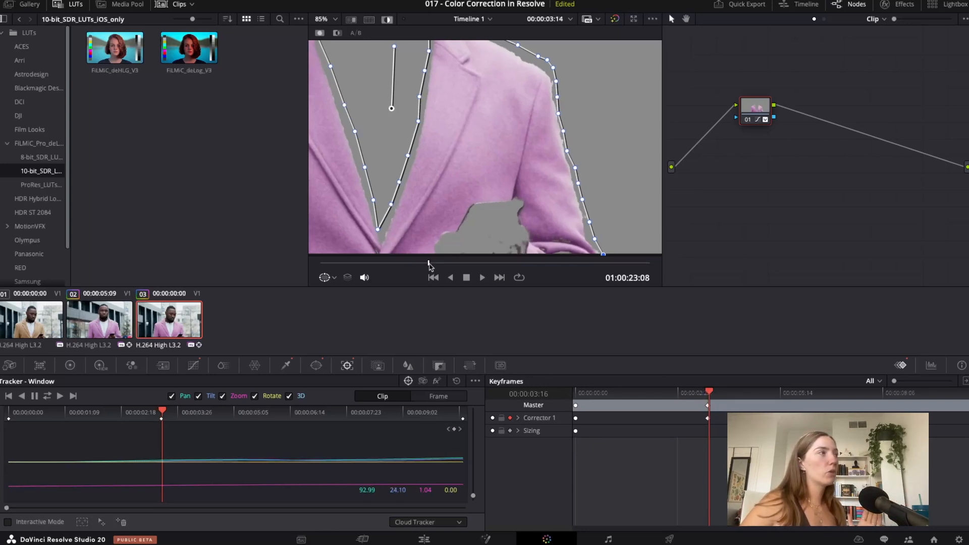
drag(428, 263, 544, 296)
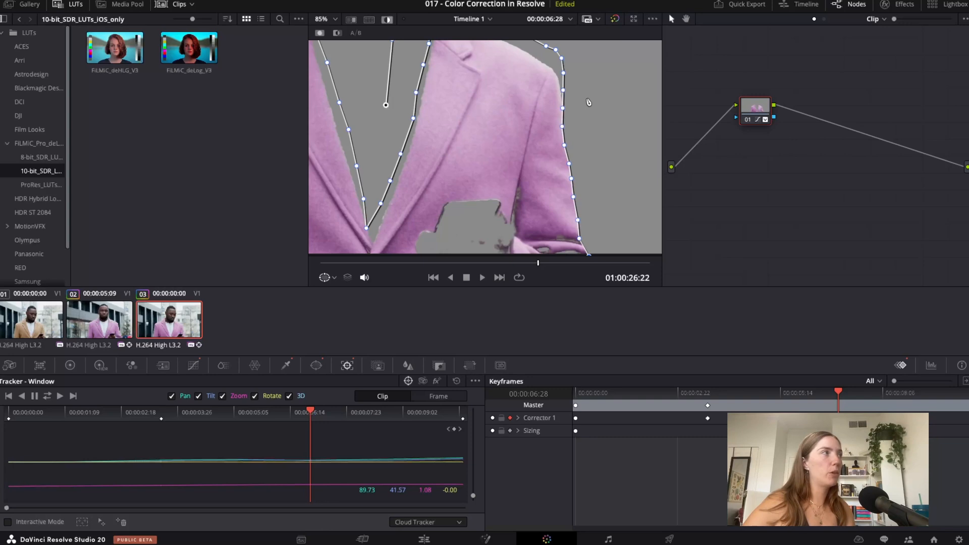
drag(587, 100, 557, 147)
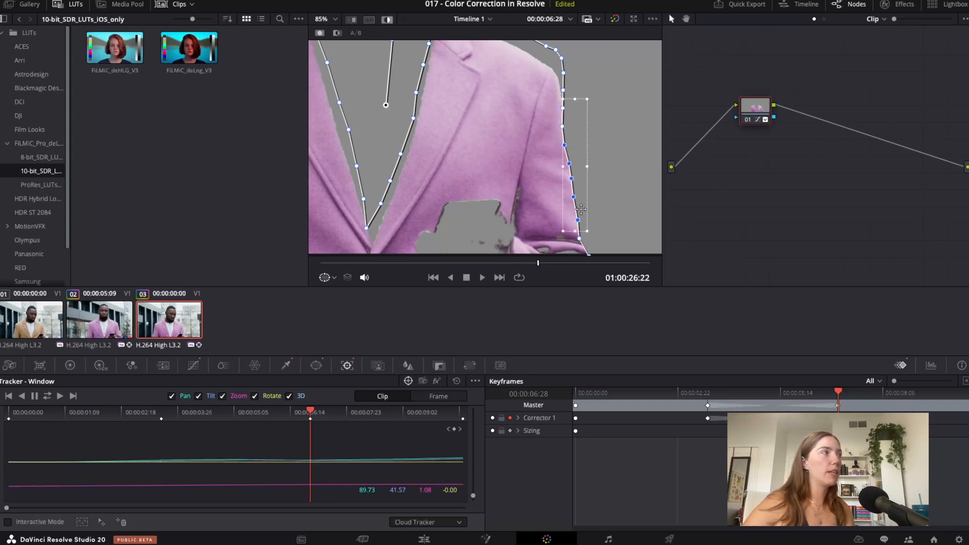
drag(577, 210, 592, 210)
drag(562, 127, 572, 127)
drag(580, 238, 602, 239)
At the end of the clip, adjust the window points along the picture-right sleeve, and scrub back to check the mask.
scroll(538, 194, down, 3)
drag(538, 263, 650, 263)
drag(614, 100, 637, 212)
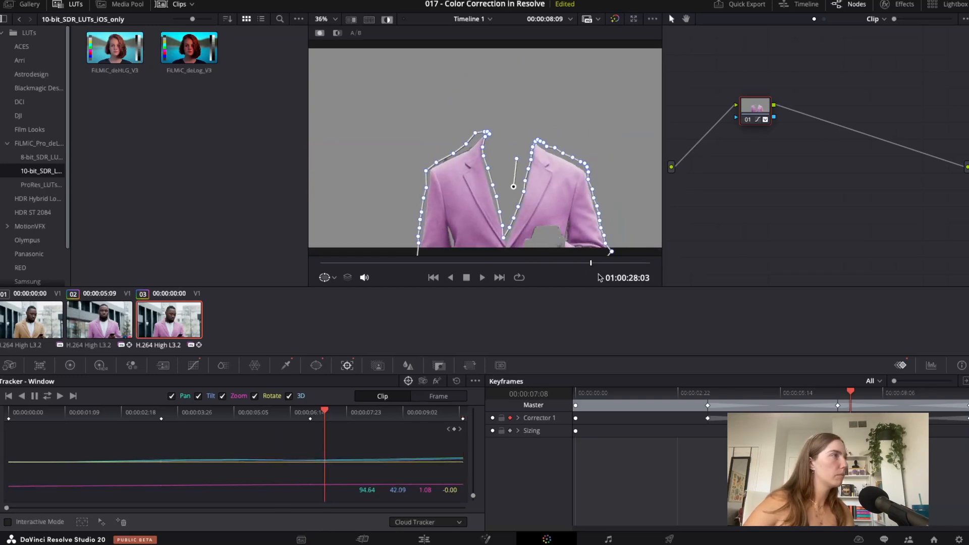
drag(599, 274, 446, 312)
click(549, 263)
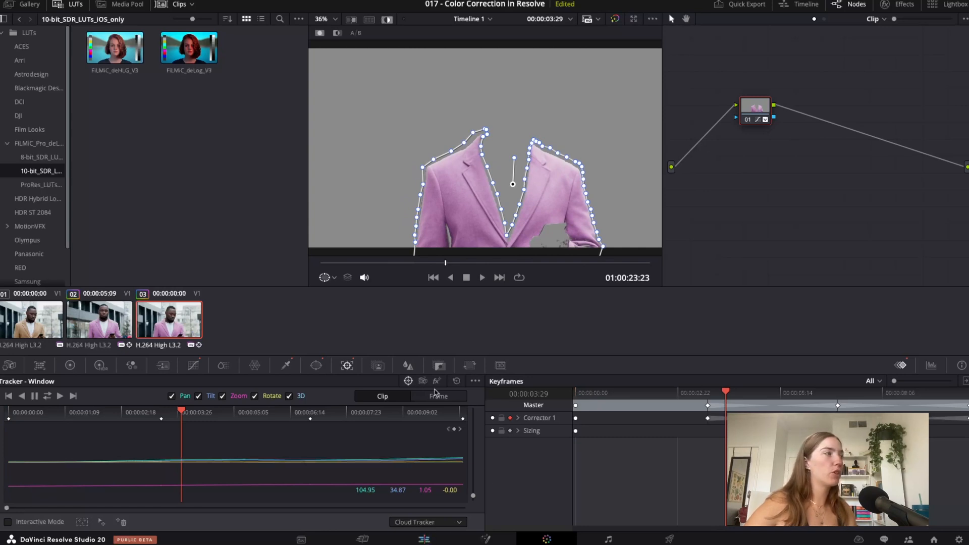
On the Edit page, scrub the third clip to 01:00:24:02 and examine the jacket's lapel edges against the shirt up close.
key(shift+4)
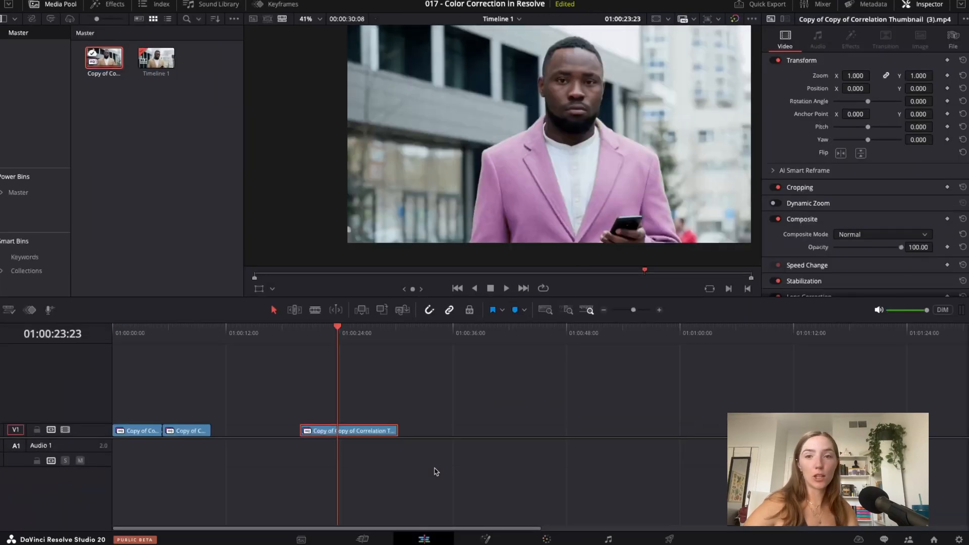
click(328, 328)
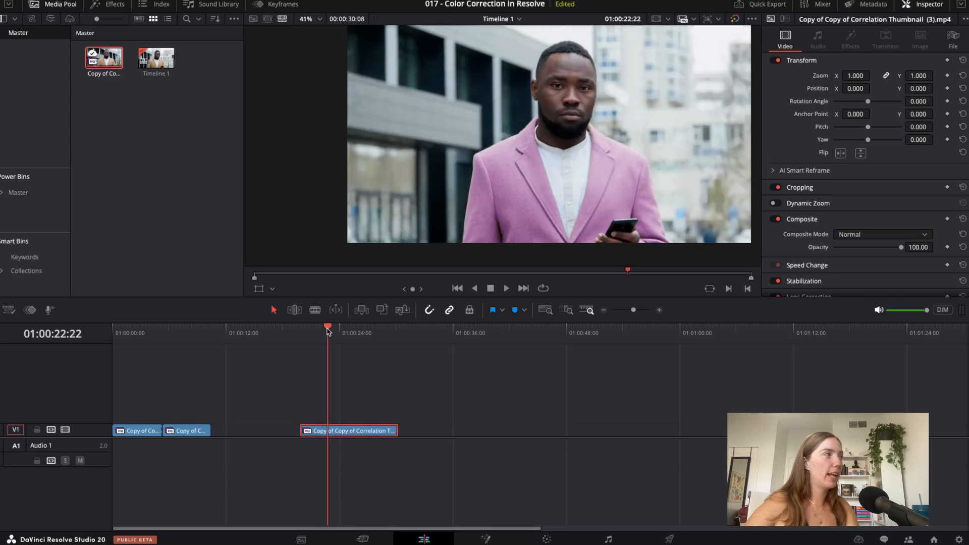
mouse_move(328, 330)
mouse_down()
mouse_move(314, 332)
mouse_move(385, 337)
mouse_move(340, 337)
mouse_up()
scroll(519, 192, up, 4)
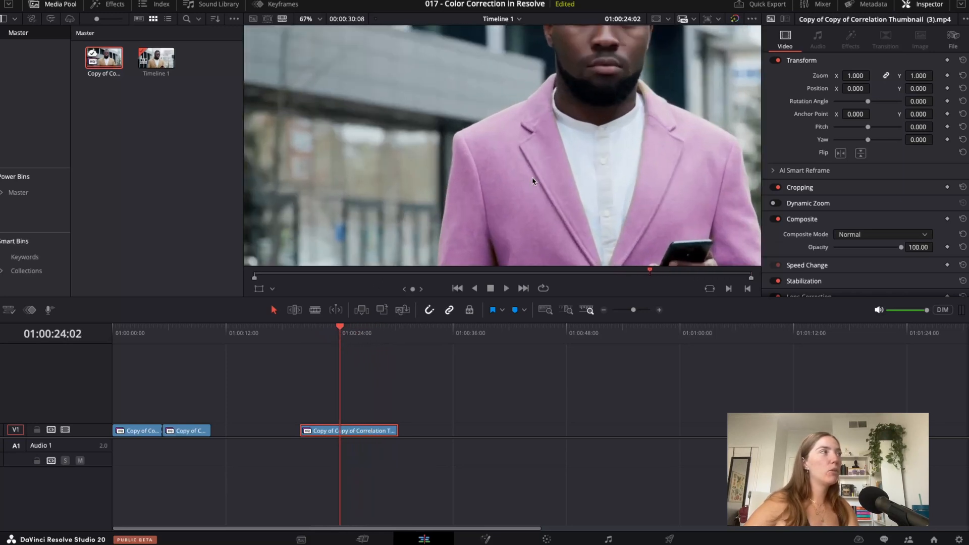
scroll(519, 192, up, 6)
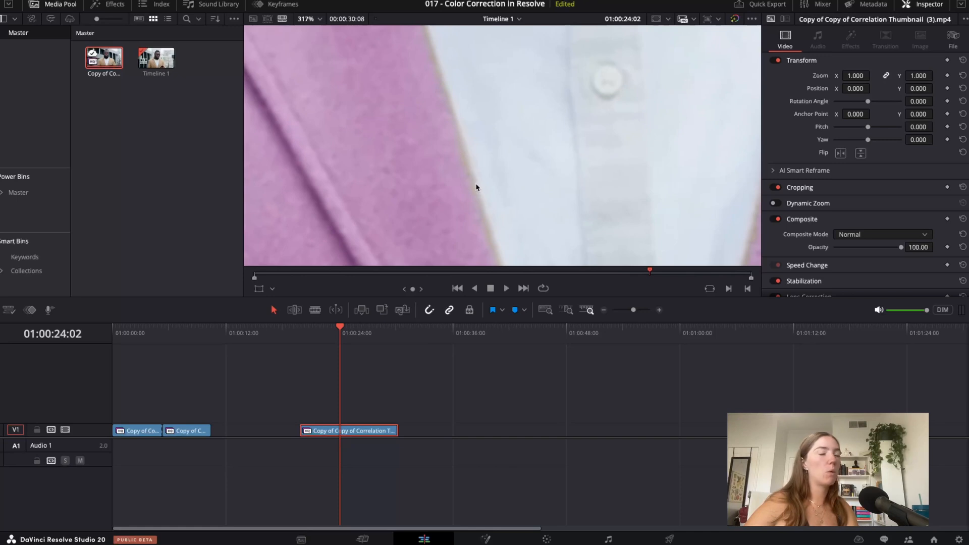
scroll(493, 190, down, 4)
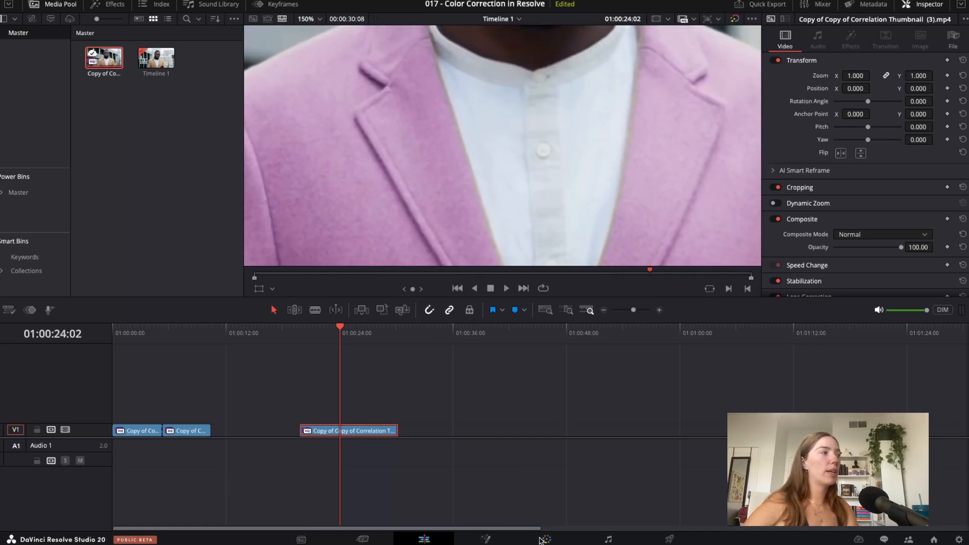
On the Color page, add the picture-left lapel's inner edge color to the HSL qualifier selection, and scrub the third clip on the Edit page to check it.
click(546, 539)
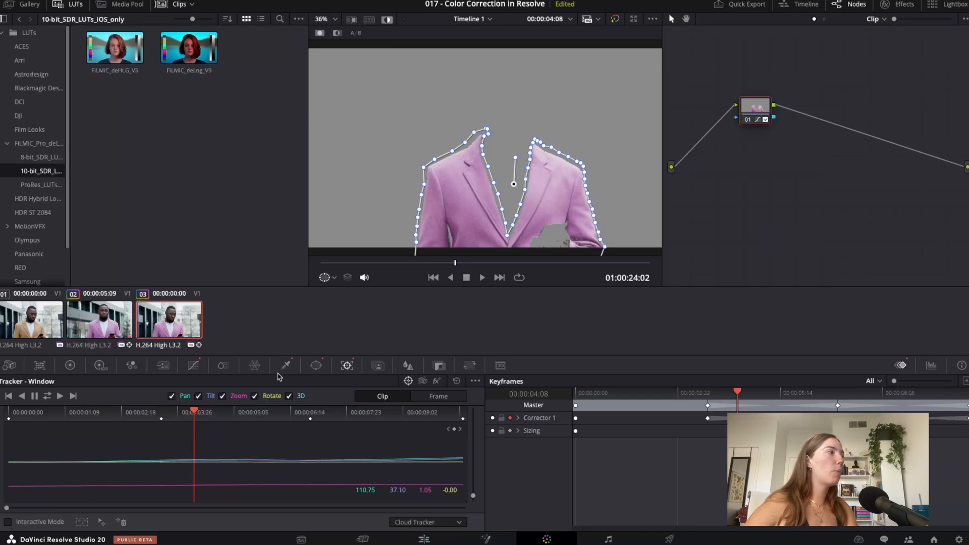
click(285, 365)
scroll(472, 204, up, 5)
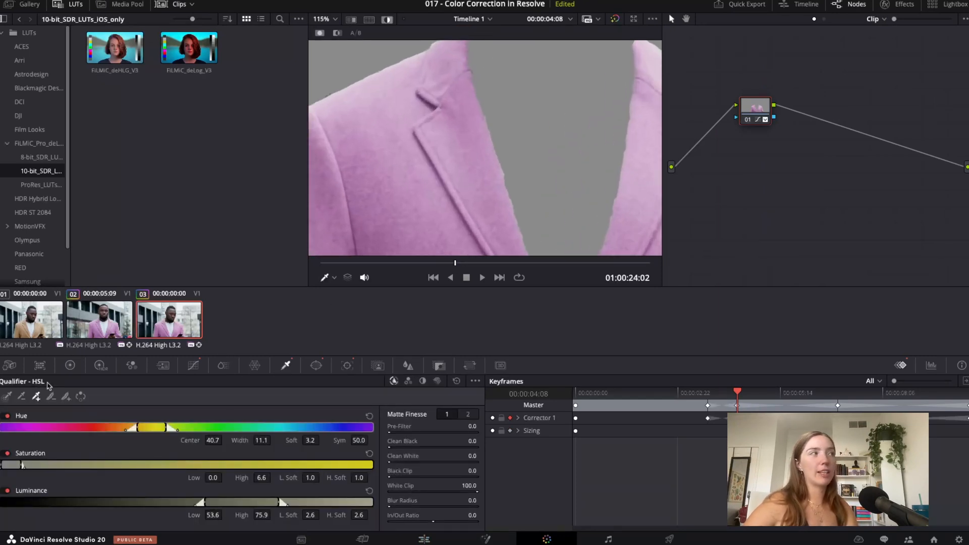
scroll(444, 196, up, 4)
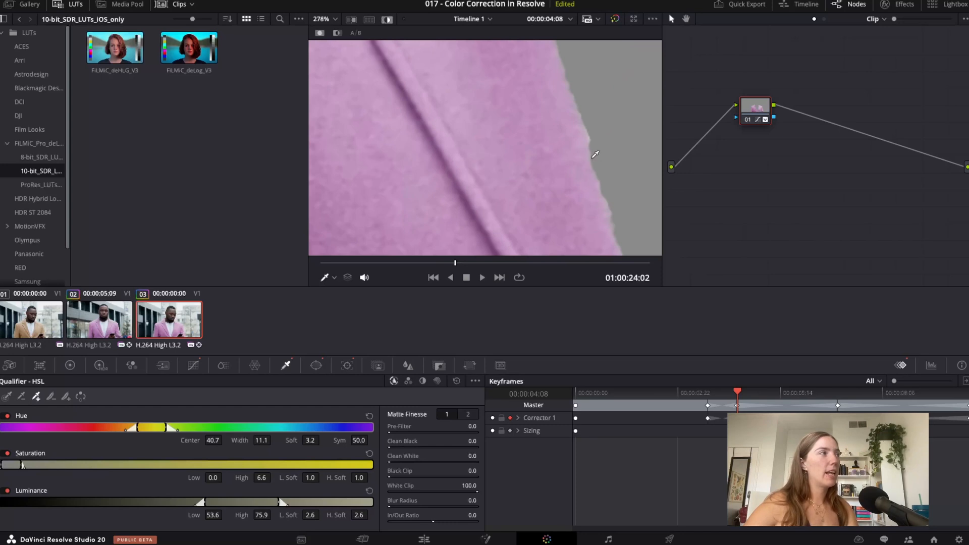
click(596, 145)
scroll(595, 145, down, 5)
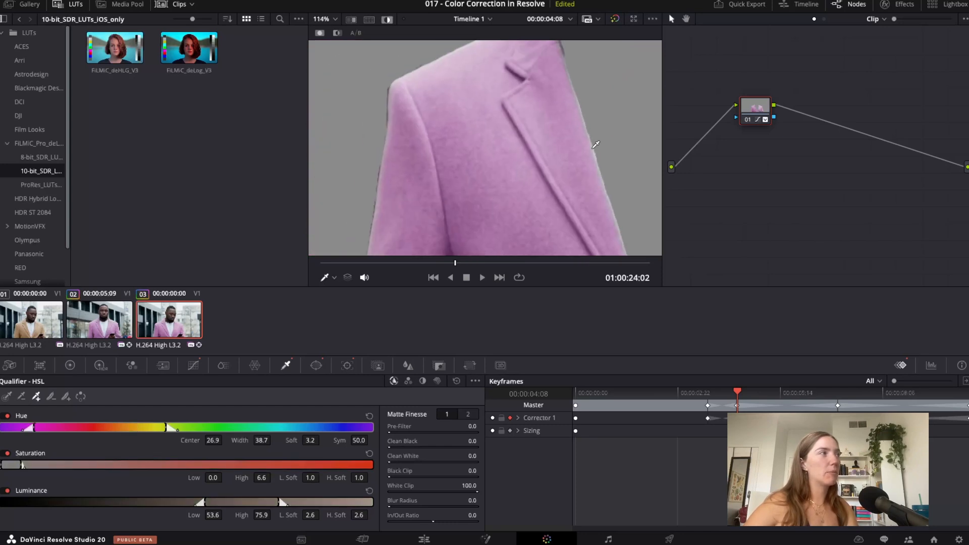
scroll(596, 145, up, 3)
scroll(454, 86, up, 3)
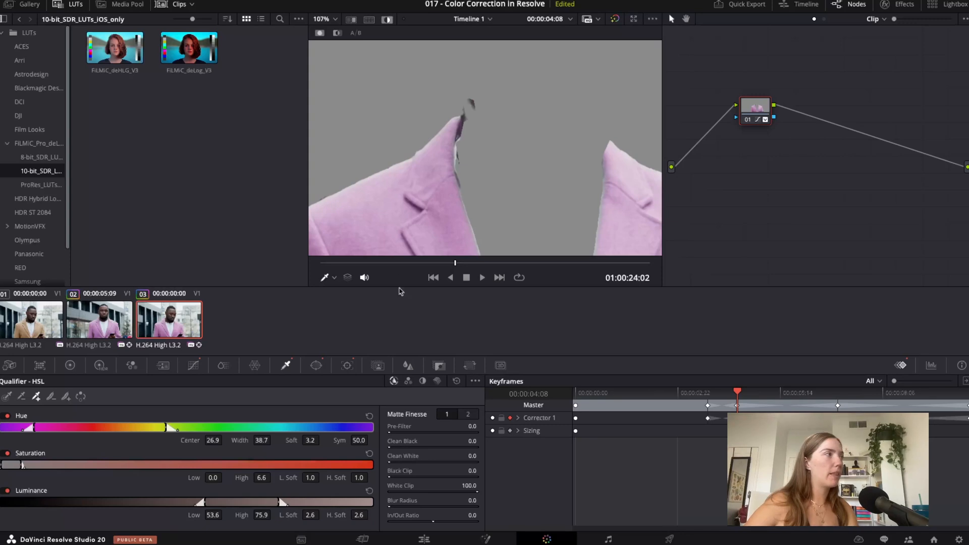
click(423, 539)
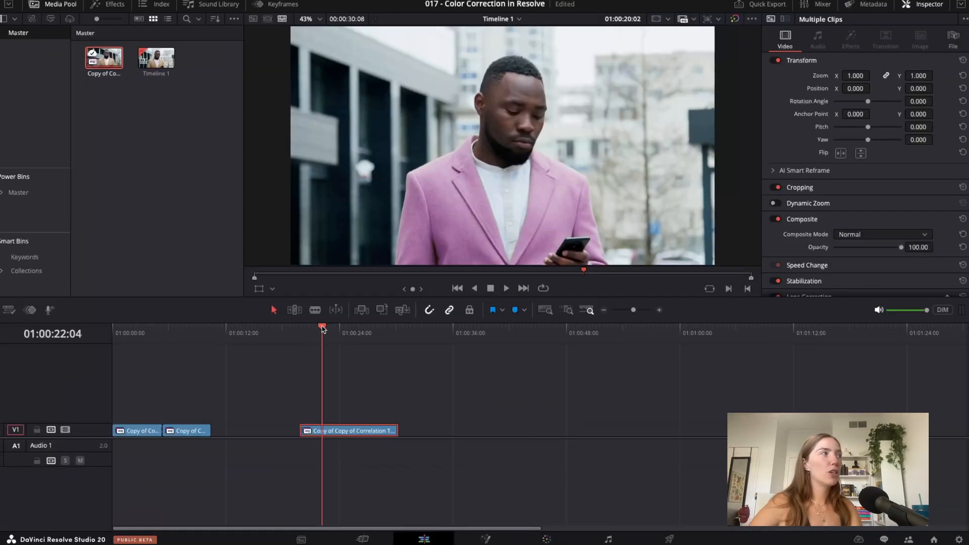
drag(320, 331, 352, 334)
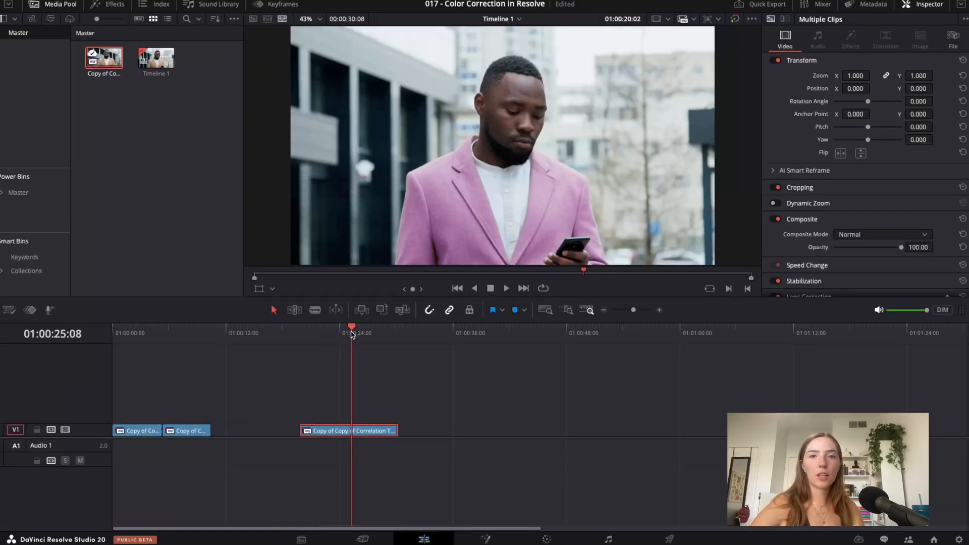